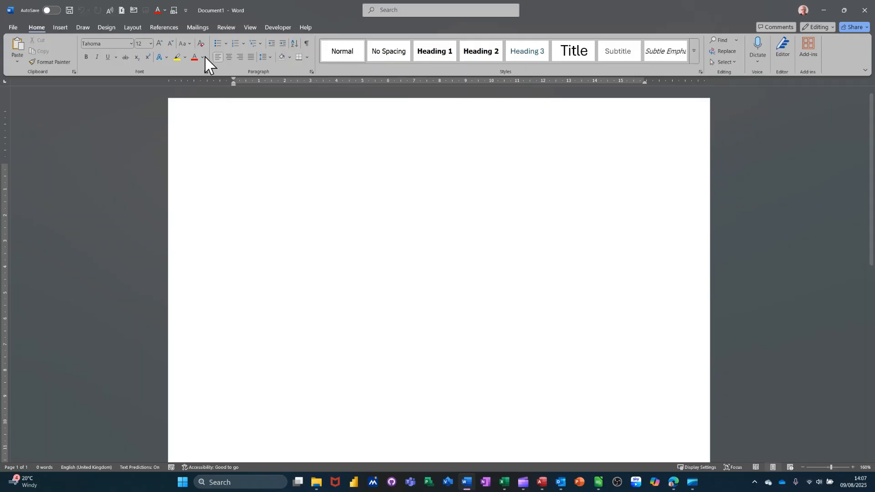
Start a Letters mail merge from the Mailings tab and bring up the recipient options.
{"action": "left_click", "coordinate": [198, 28]}
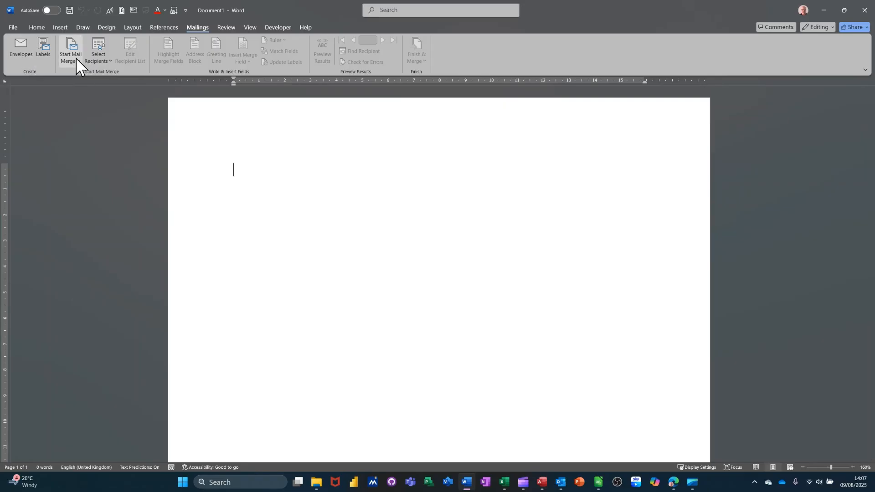
{"action": "left_click", "coordinate": [76, 57]}
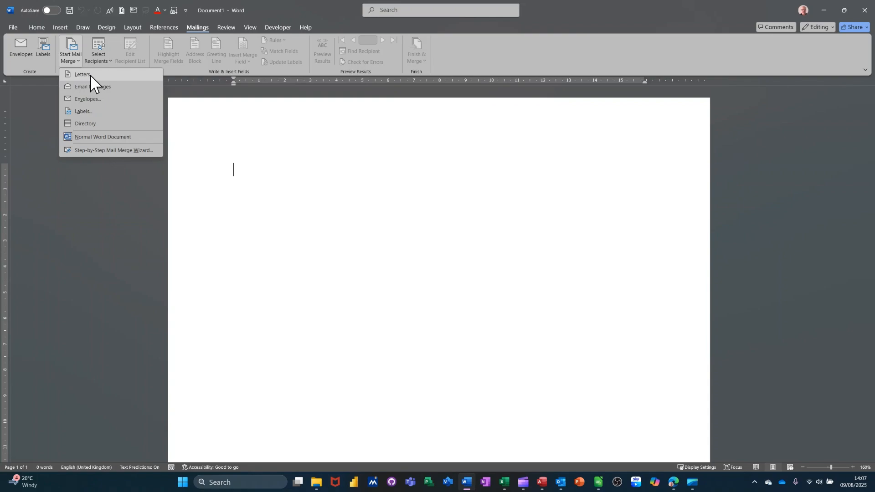
{"action": "left_click", "coordinate": [90, 76]}
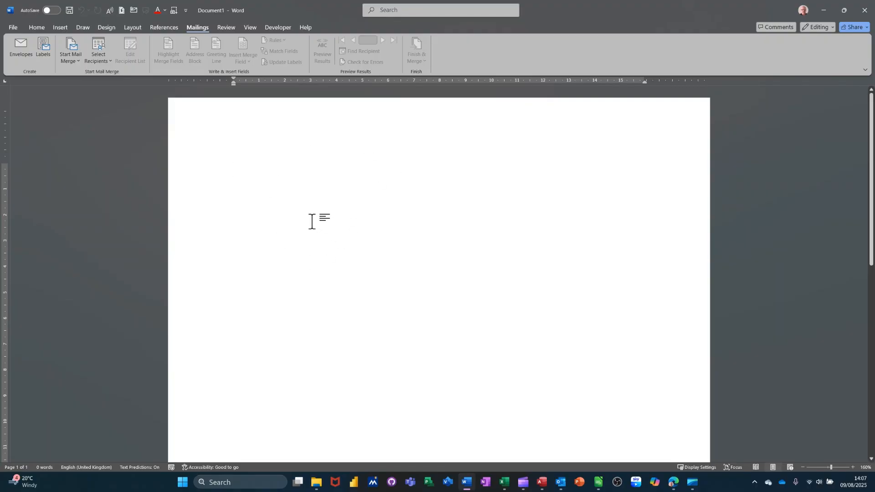
{"action": "left_click", "coordinate": [98, 60]}
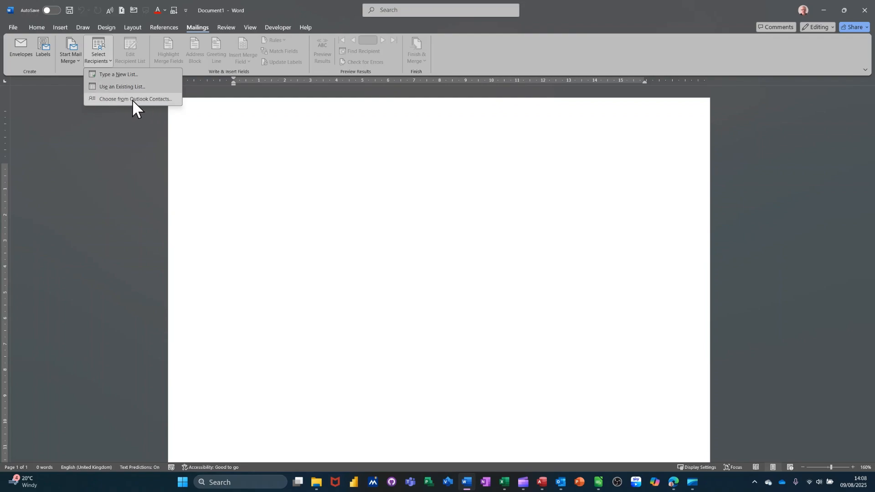
Choose Type a New List to create a recipient list from scratch.
{"action": "left_click", "coordinate": [111, 74]}
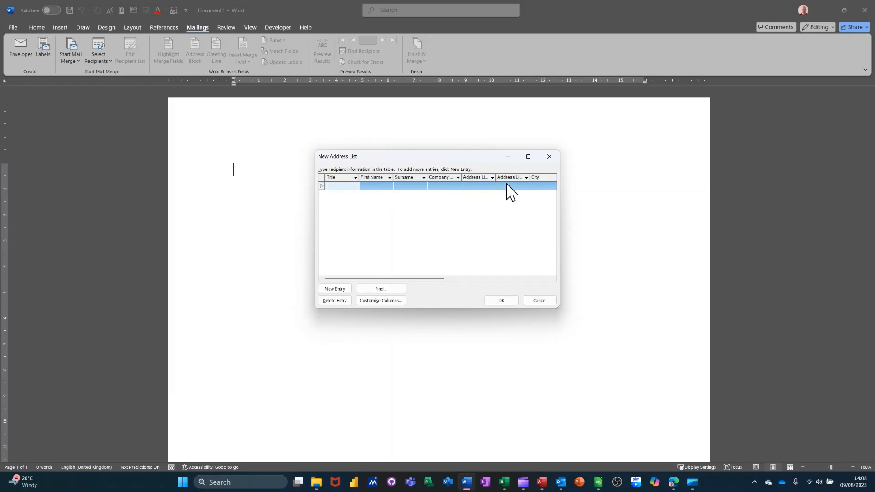
Delete the Email Address, Work Phone and Home Phone fields from the address list columns.
{"action": "left_click", "coordinate": [372, 301]}
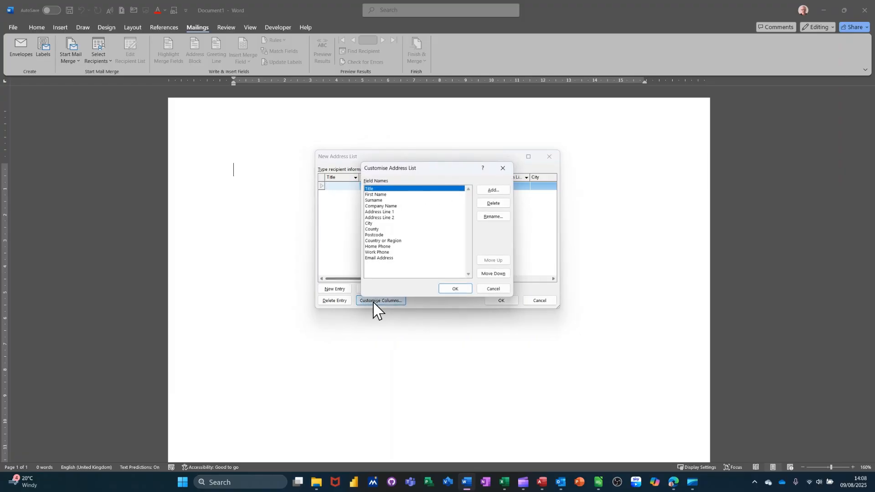
{"action": "left_click", "coordinate": [373, 258]}
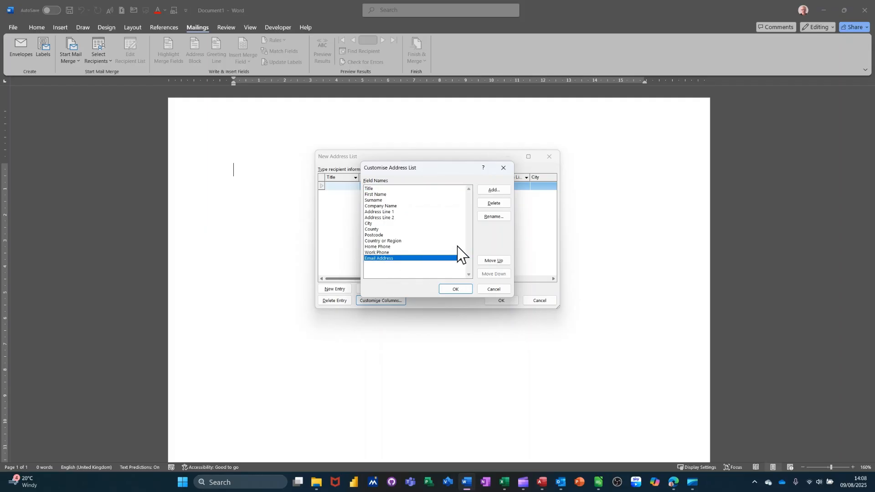
{"action": "left_click", "coordinate": [492, 205]}
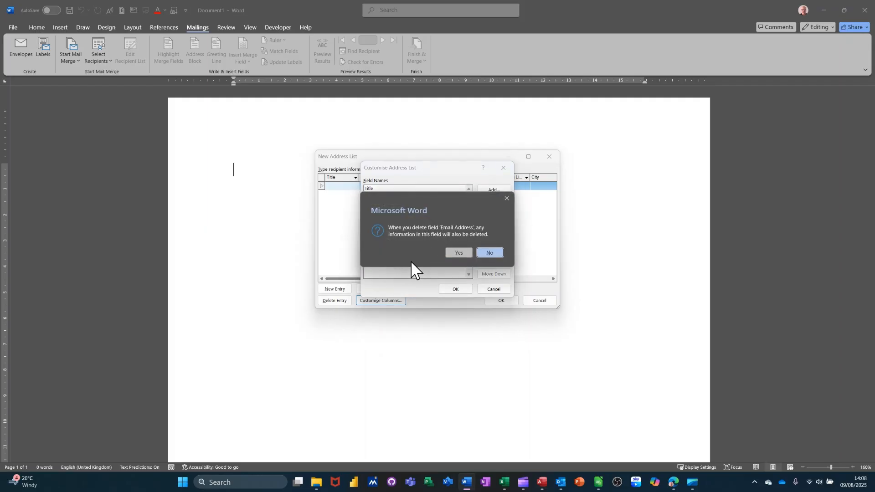
{"action": "left_click", "coordinate": [456, 253]}
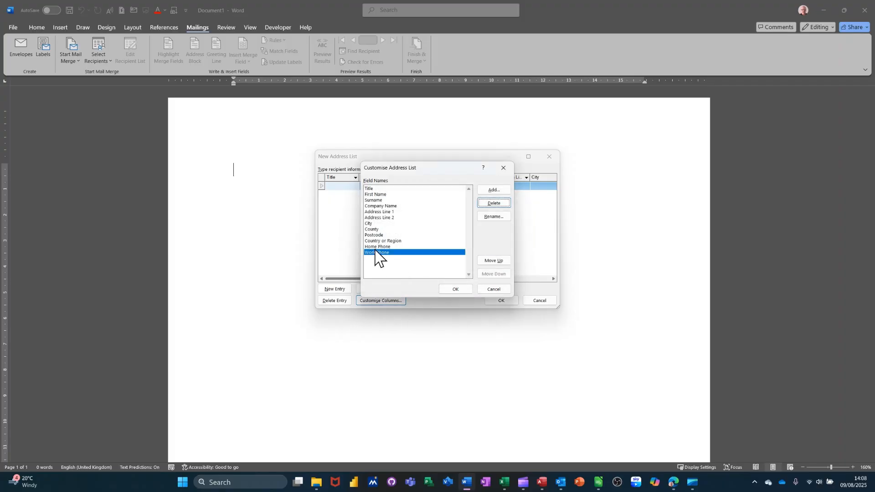
{"action": "left_click", "coordinate": [489, 203]}
{"action": "left_click", "coordinate": [454, 254]}
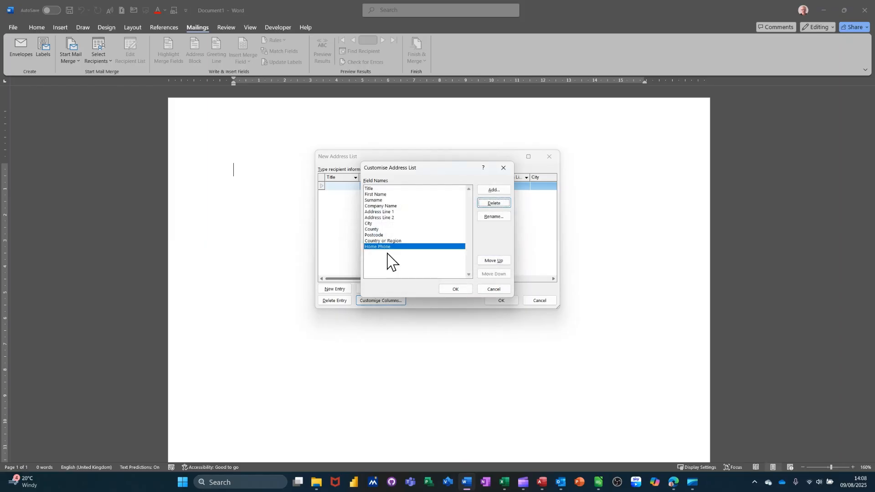
{"action": "left_click", "coordinate": [480, 205]}
{"action": "left_click", "coordinate": [453, 250]}
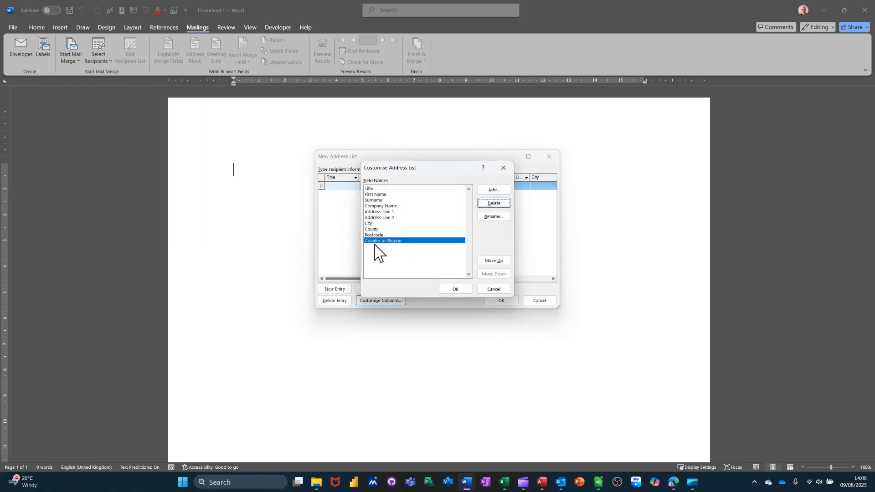
Delete the Address Line 2, Company Name and Country or Region fields and apply the changes.
{"action": "left_click", "coordinate": [385, 218]}
{"action": "left_click", "coordinate": [487, 204]}
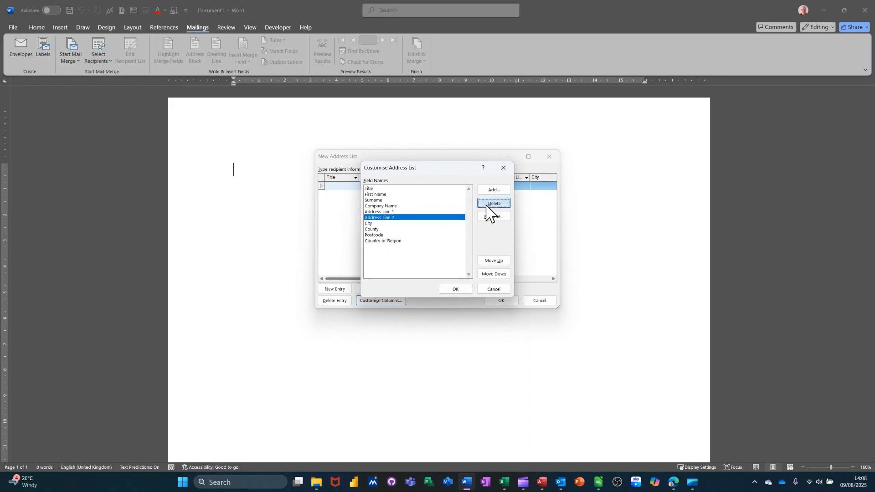
{"action": "left_click", "coordinate": [458, 253]}
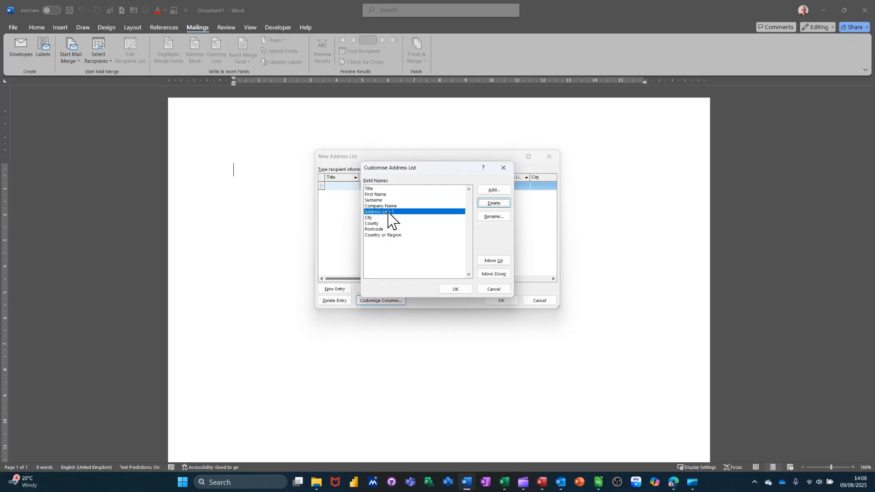
{"action": "left_click", "coordinate": [386, 206]}
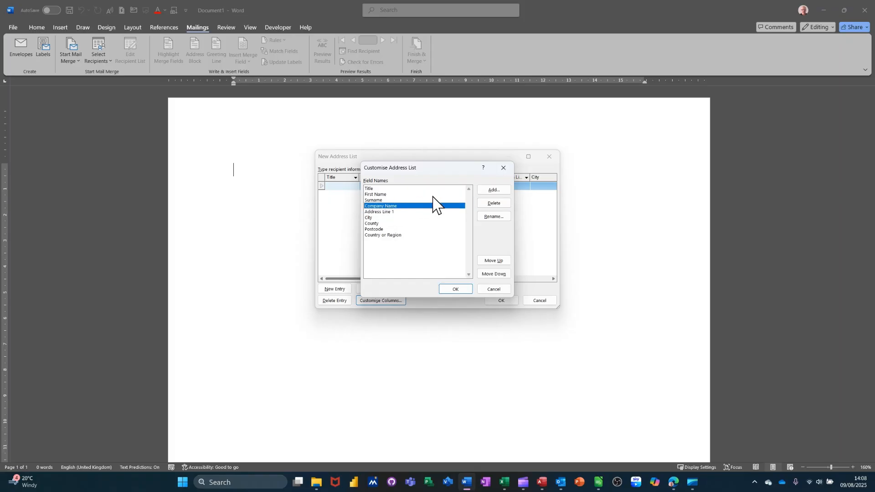
{"action": "left_click", "coordinate": [486, 204]}
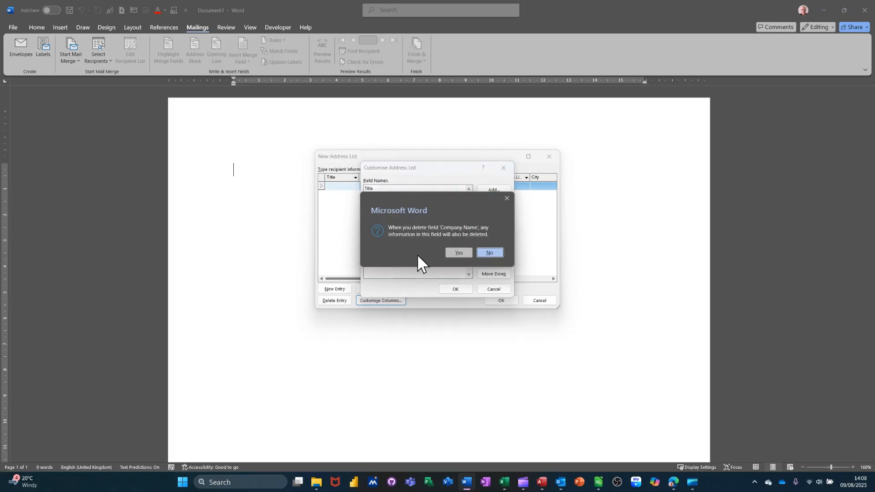
{"action": "left_click", "coordinate": [457, 253]}
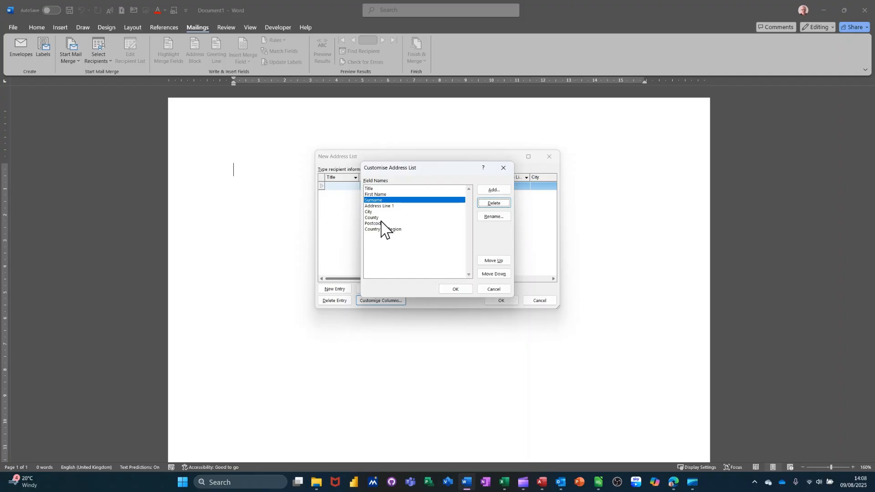
{"action": "left_click", "coordinate": [373, 229]}
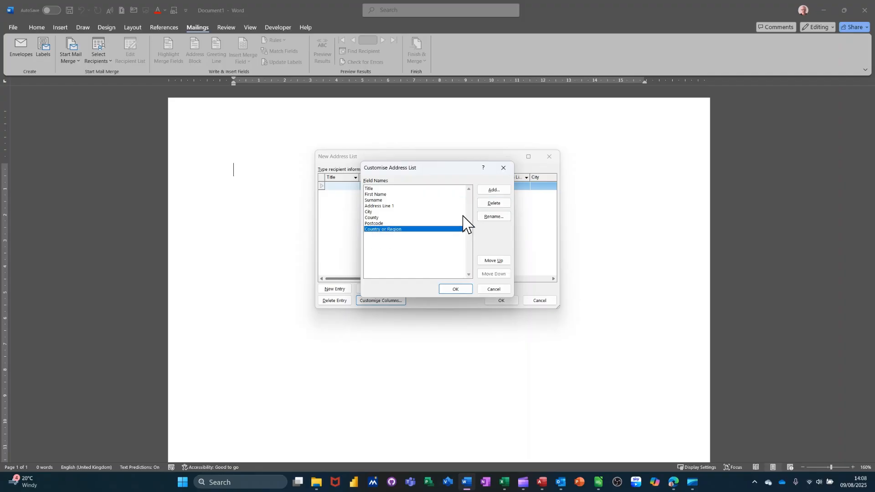
{"action": "left_click", "coordinate": [486, 204]}
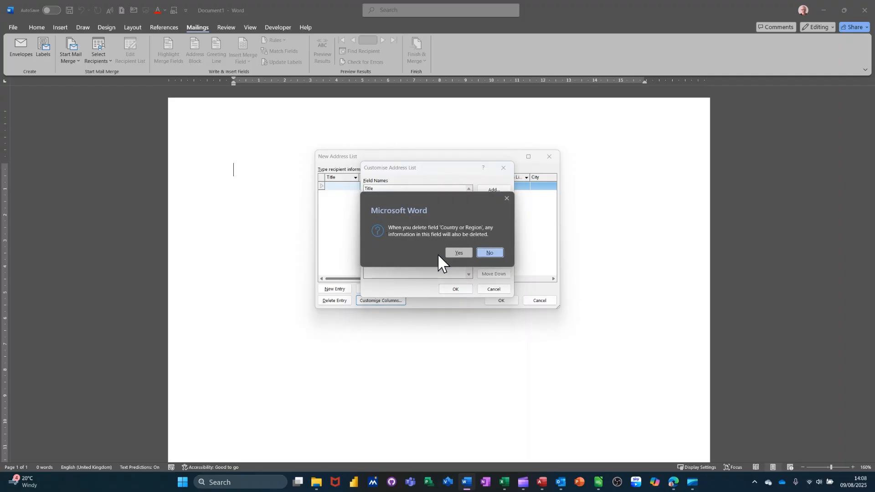
{"action": "left_click", "coordinate": [453, 253]}
{"action": "left_click", "coordinate": [450, 292]}
{"action": "left_click", "coordinate": [334, 185]}
Enter the first recipient's title, first name, surname and street address.
{"action": "type", "text": "Mr"}
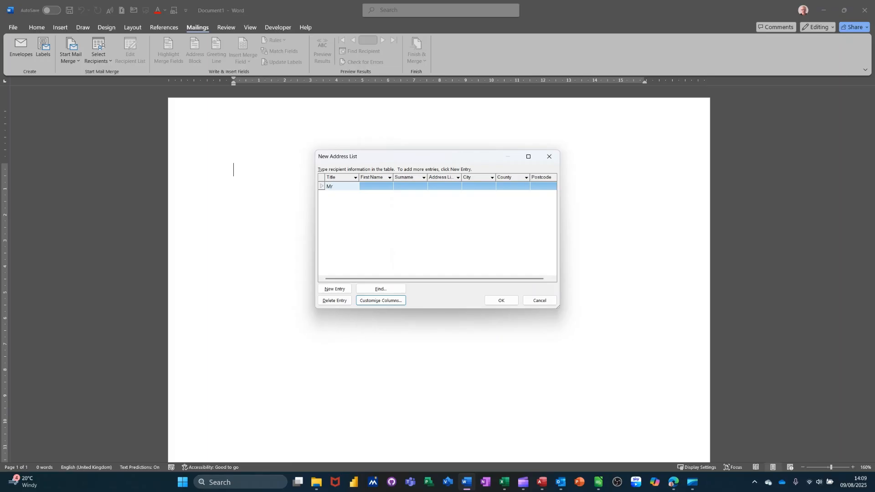
{"action": "key", "text": "Tab"}
{"action": "type", "text": "Steve"}
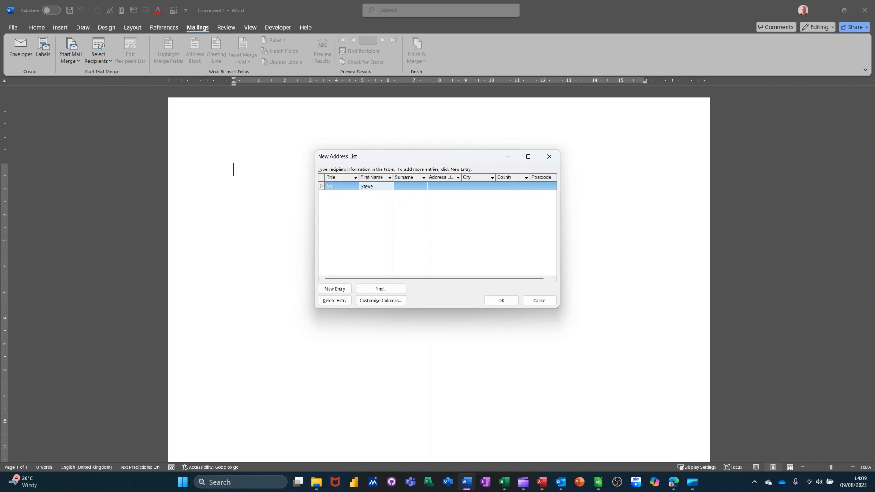
{"action": "key", "text": "Tab"}
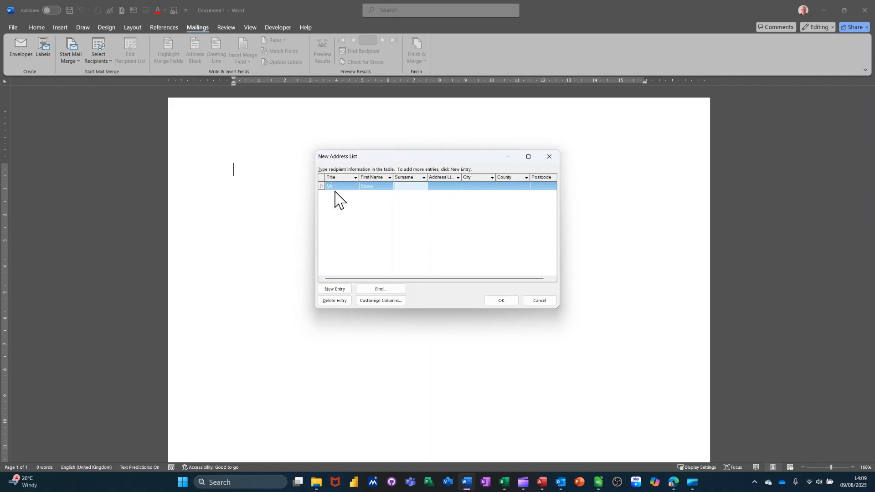
{"action": "type", "text": "Saxton"}
{"action": "key", "text": "Tab"}
{"action": "type", "text": "1"}
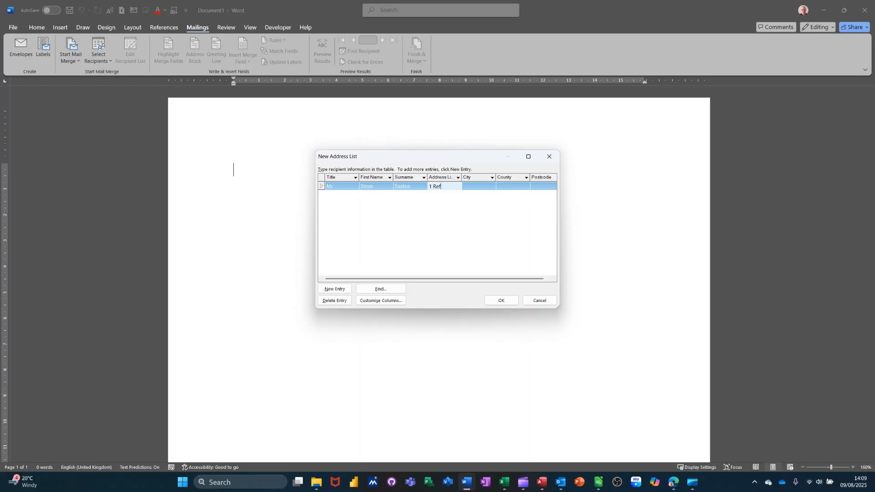
{"action": "type", "text": " Ref Place"}
{"action": "key", "text": "Tab"}
Set the first recipient's city to Leeds and clear the postcode typed into County.
{"action": "type", "text": "Lee3ds"}
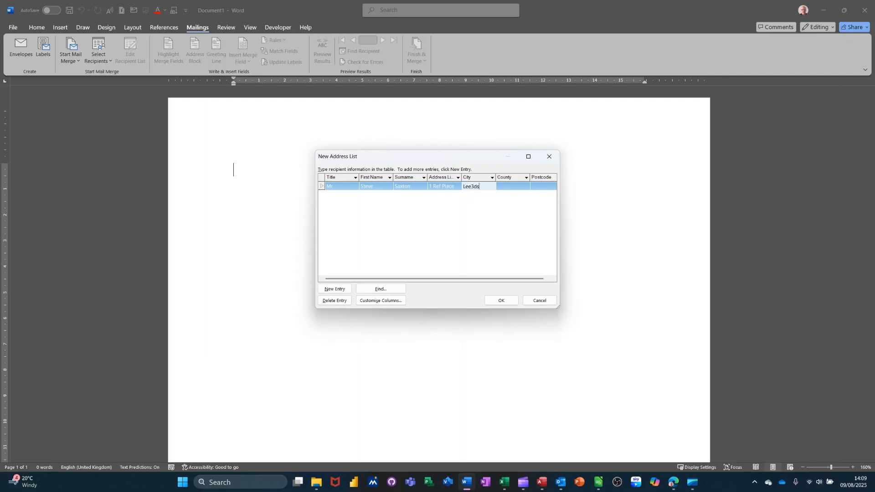
{"action": "type", "text": "="}
{"action": "key", "text": "BackSpace"}
{"action": "key", "text": "BackSpace"}
{"action": "key", "text": "BackSpace"}
{"action": "key", "text": "BackSpace"}
{"action": "type", "text": "ds"}
{"action": "key", "text": "Tab"}
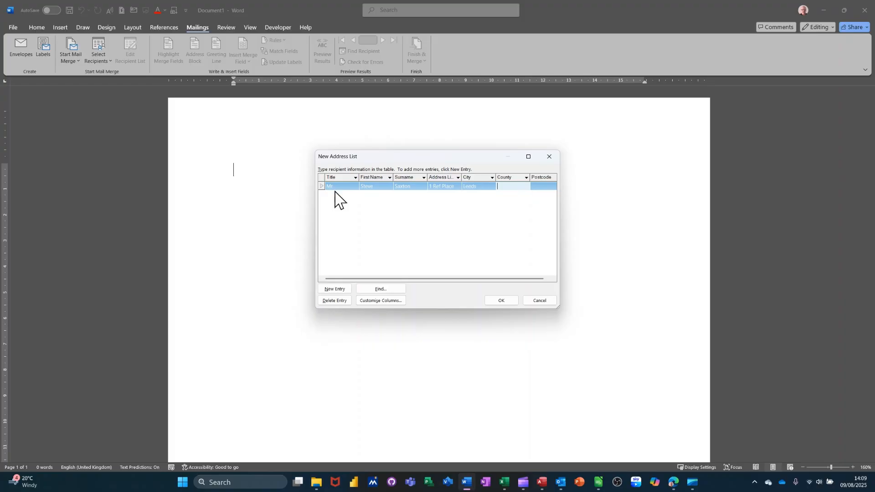
{"action": "type", "text": "LS1 2WE"}
{"action": "key", "text": "BackSpace"}
{"action": "key", "text": "BackSpace"}
{"action": "key", "text": "BackSpace"}
{"action": "key", "text": "BackSpace"}
{"action": "key", "text": "BackSpace"}
{"action": "key", "text": "BackSpace"}
{"action": "key", "text": "BackSpace"}
Remove the County field from the address list columns.
{"action": "left_click", "coordinate": [372, 303]}
{"action": "left_click", "coordinate": [386, 218]}
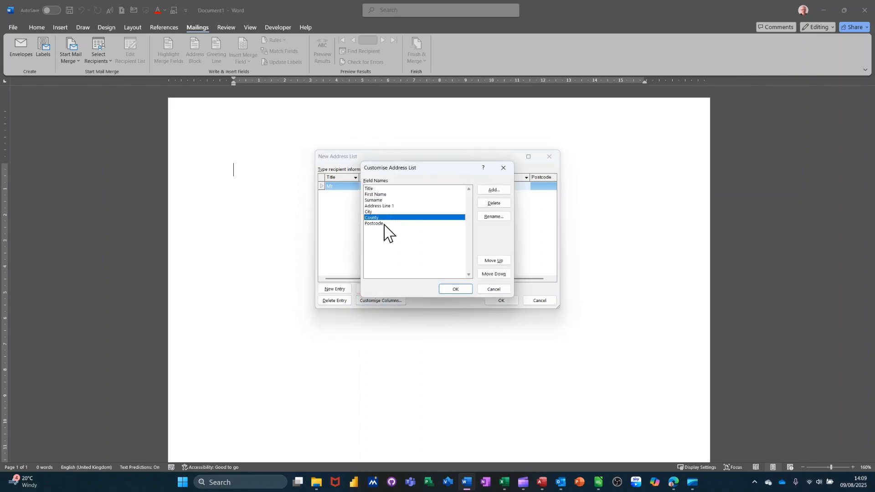
{"action": "left_click", "coordinate": [491, 203]}
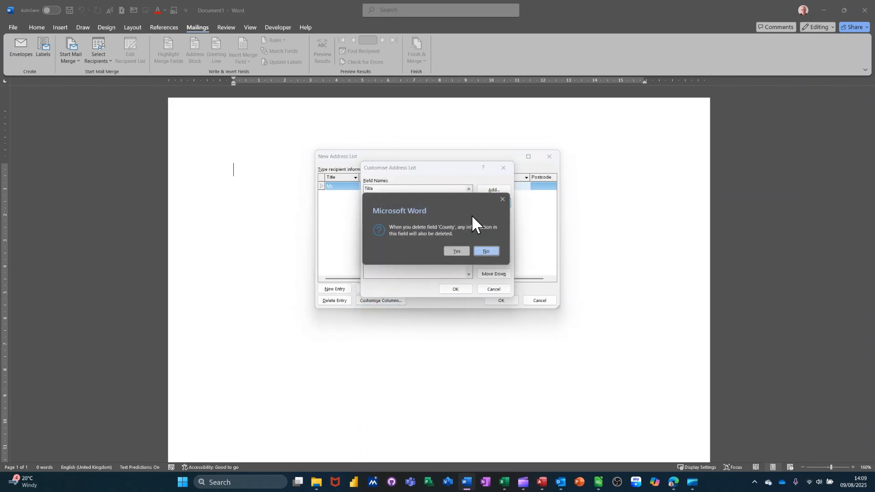
{"action": "left_click", "coordinate": [455, 249]}
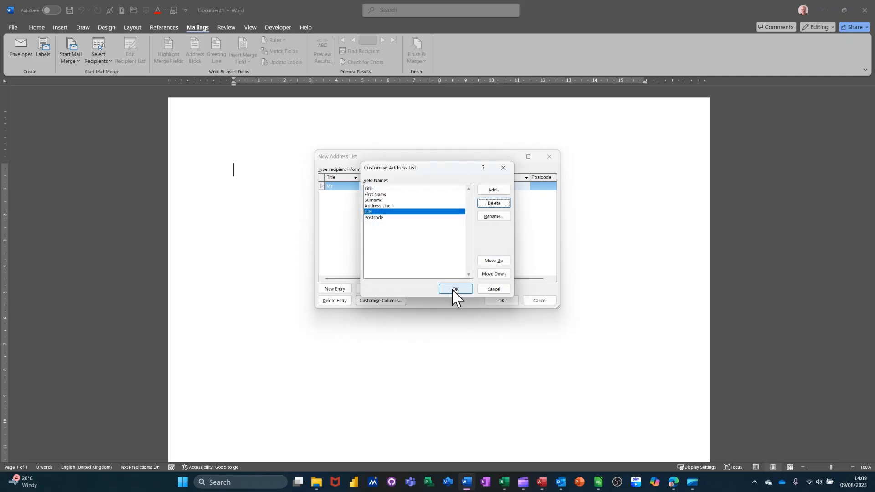
{"action": "left_click", "coordinate": [455, 289]}
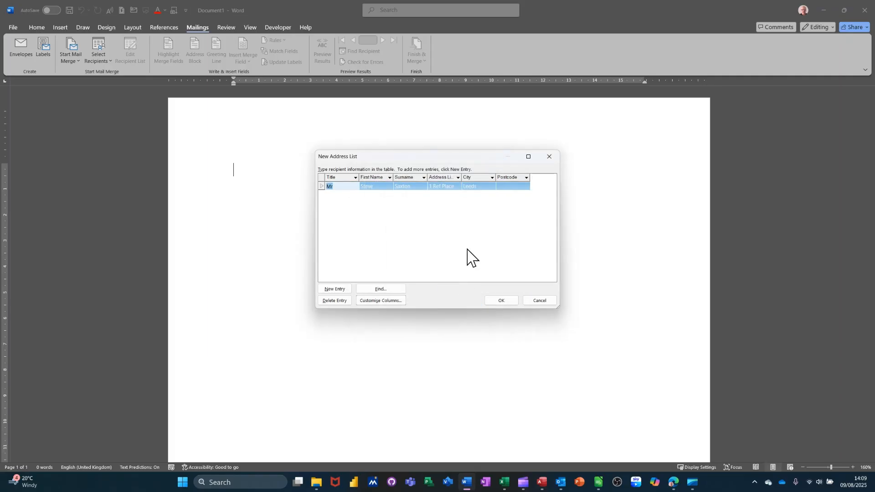
{"action": "left_click", "coordinate": [502, 187]}
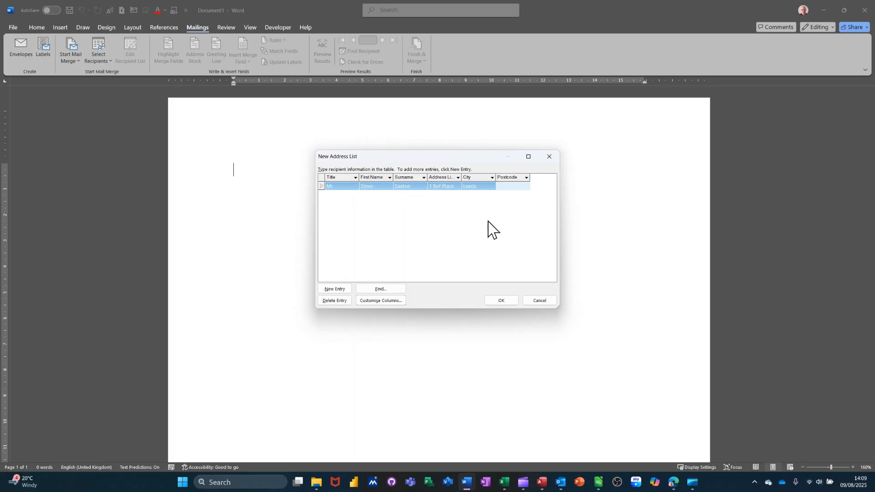
Add the first recipient's postcode and start a second entry with title Miss, first name and surname.
{"action": "type", "text": "LS1 1WE"}
{"action": "key", "text": "Tab"}
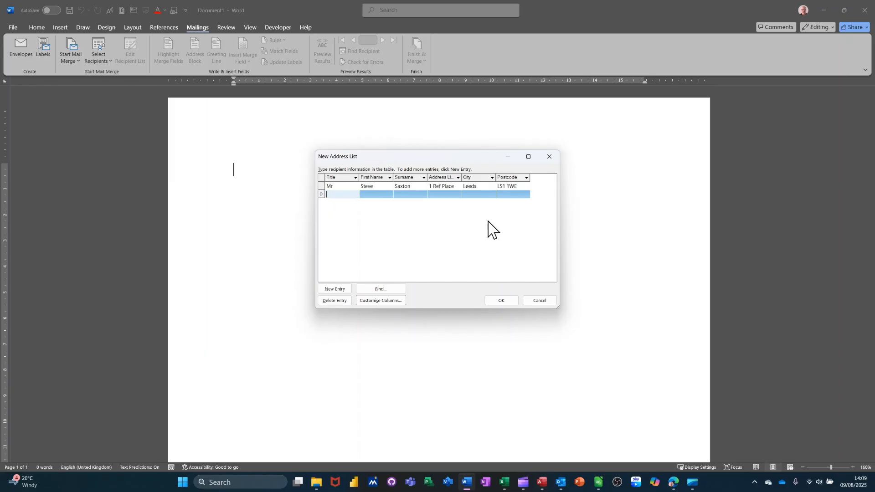
{"action": "type", "text": "Miss"}
{"action": "key", "text": "Tab"}
{"action": "type", "text": "Anne"}
{"action": "key", "text": "Tab"}
{"action": "type", "text": "Gr"}
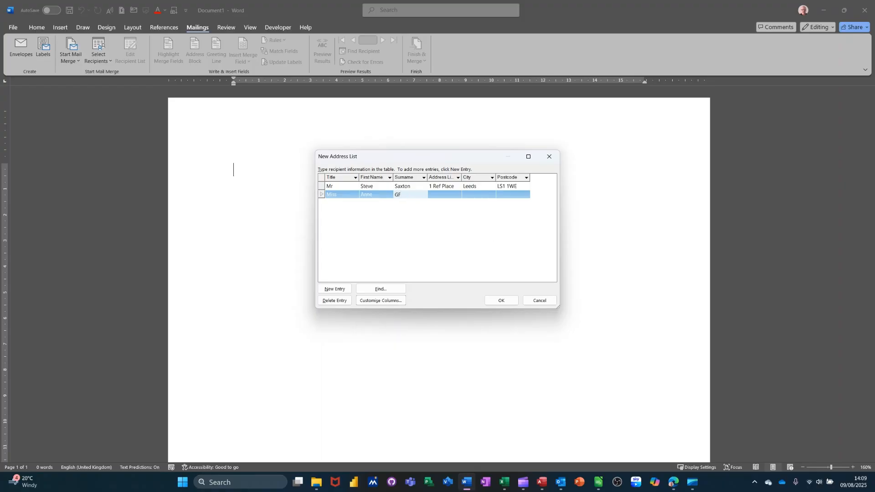
{"action": "type", "text": "reen"}
{"action": "key", "text": "Tab"}
Enter the second recipient's street address, Bradford as city, and postcode.
{"action": "type", "text": "2Red R"}
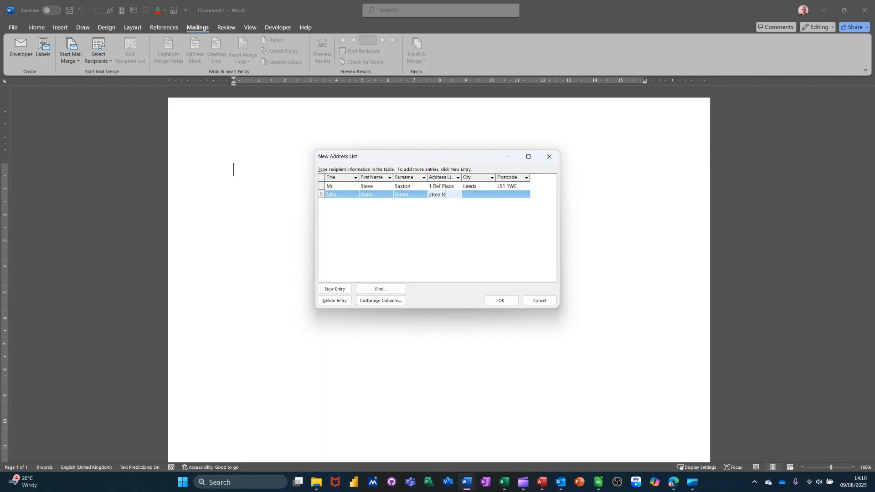
{"action": "type", "text": "oad"}
{"action": "key", "text": "Tab"}
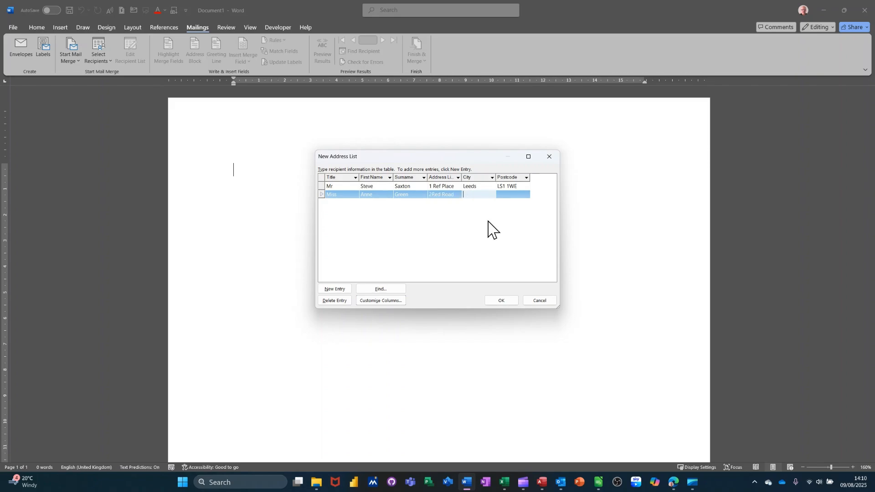
{"action": "type", "text": "Bradford"}
{"action": "key", "text": "Tab"}
{"action": "type", "text": "BD"}
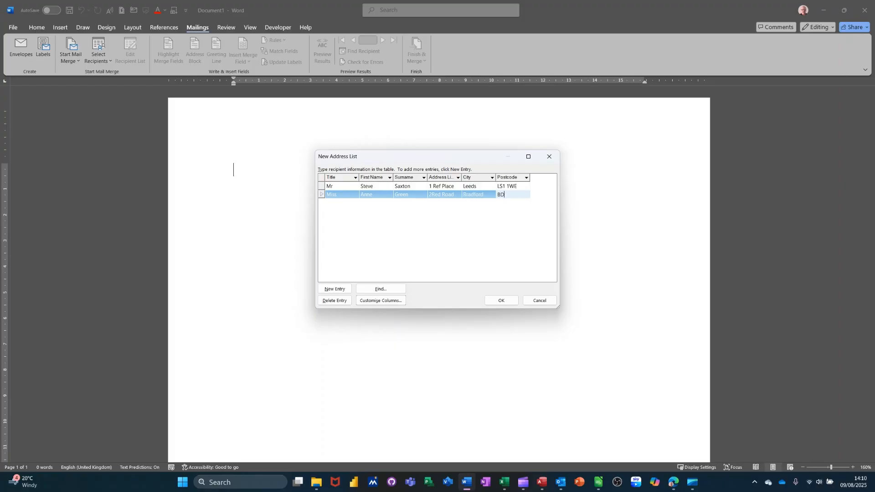
{"action": "type", "text": "& 2FT"}
{"action": "key", "text": "Tab"}
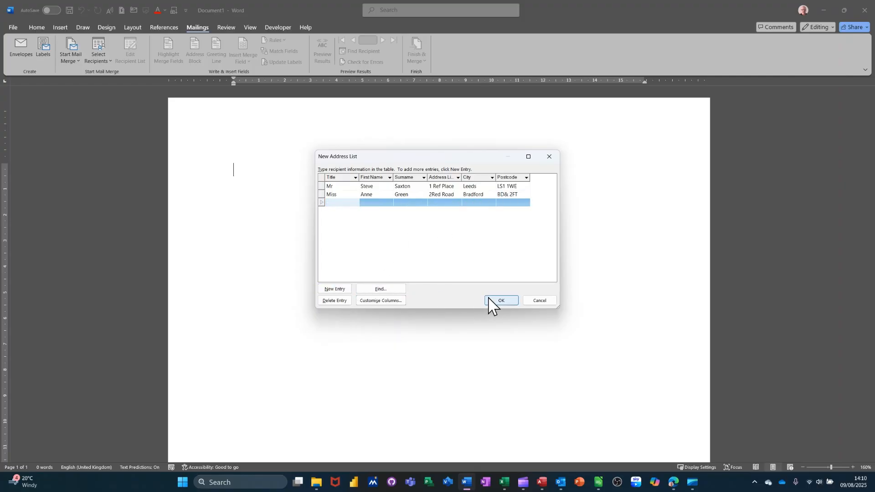
Save the recipient list under the file name MyData.
{"action": "left_click", "coordinate": [505, 302]}
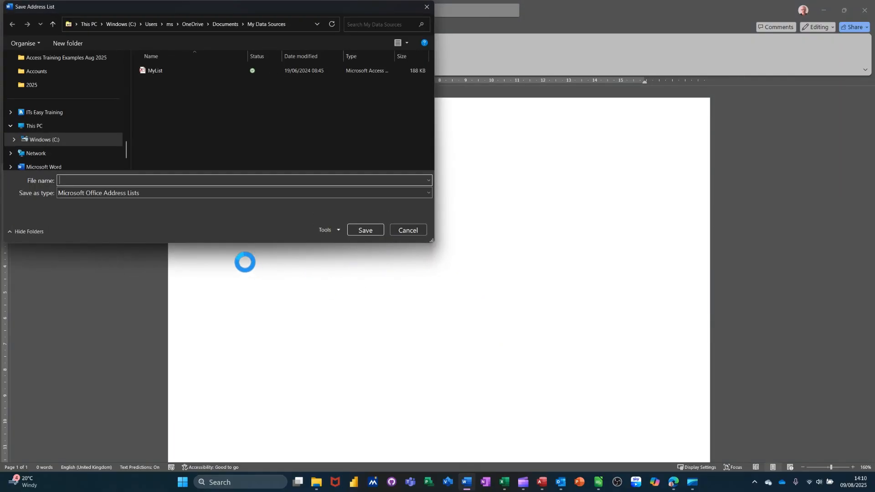
{"action": "type", "text": "M"}
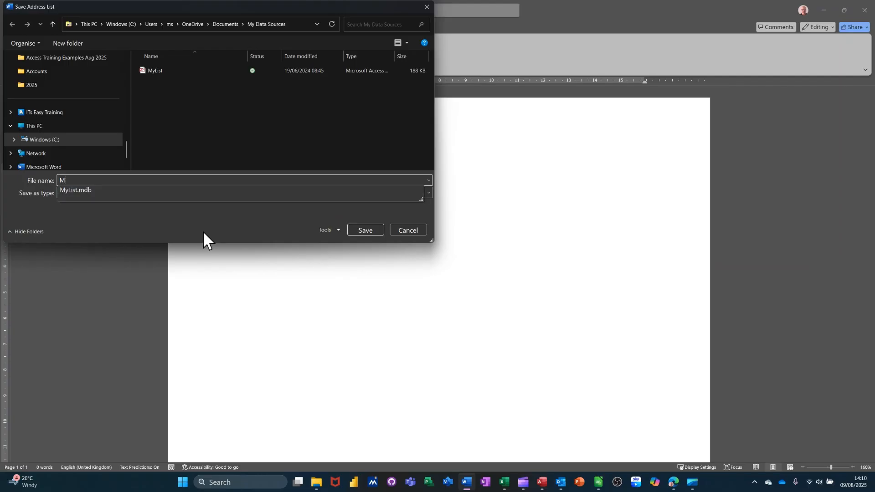
{"action": "type", "text": "yData"}
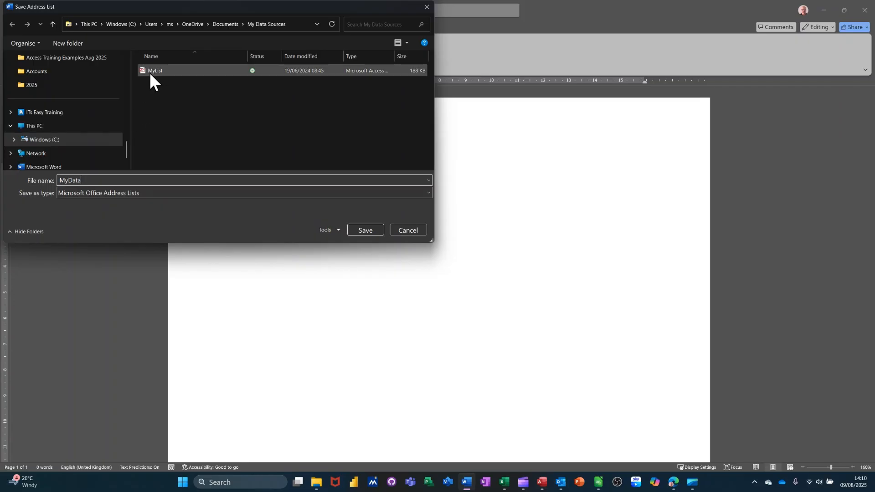
{"action": "left_click", "coordinate": [366, 231]}
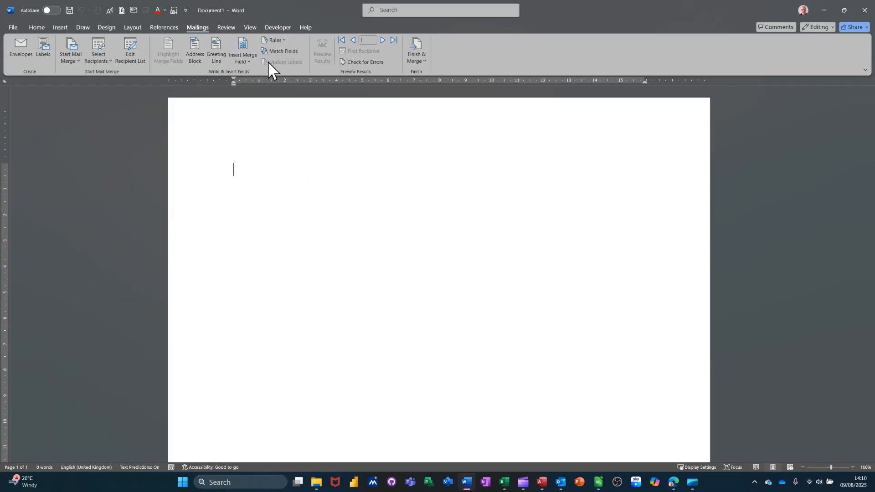
Insert an «AddressBlock» field with the default name format at the top of the page.
{"action": "left_click", "coordinate": [252, 65]}
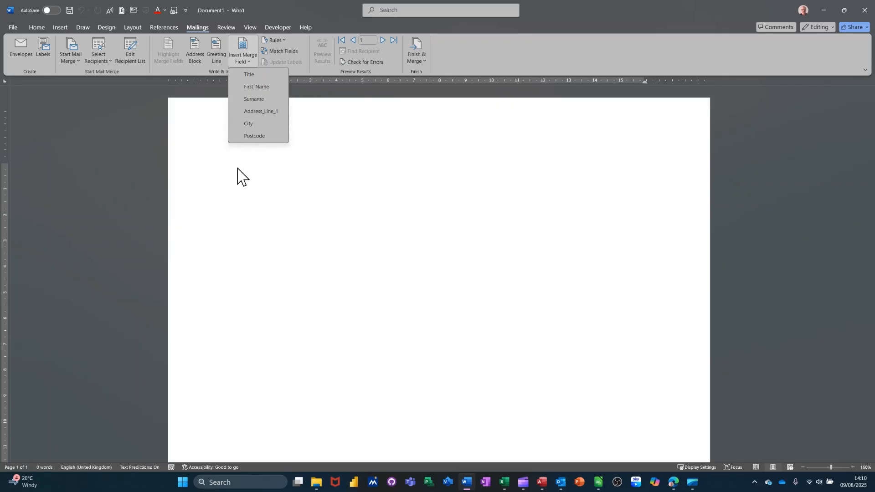
{"action": "left_click", "coordinate": [214, 175]}
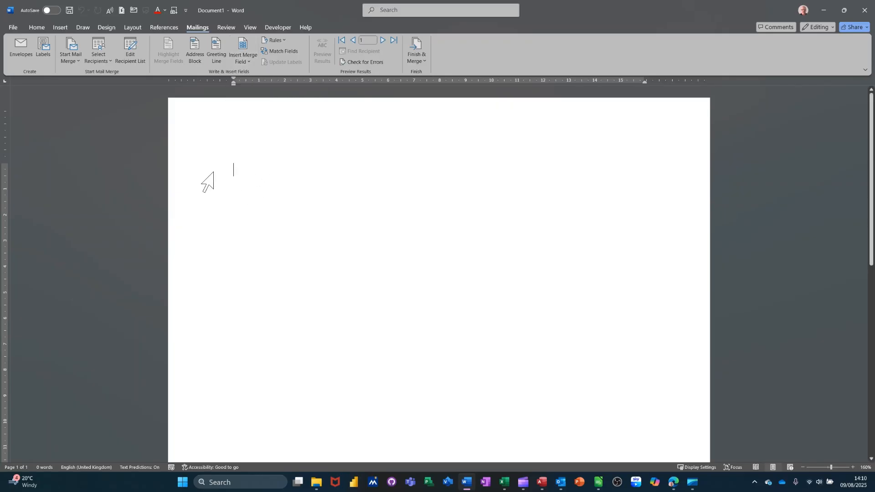
{"action": "left_click", "coordinate": [192, 47]}
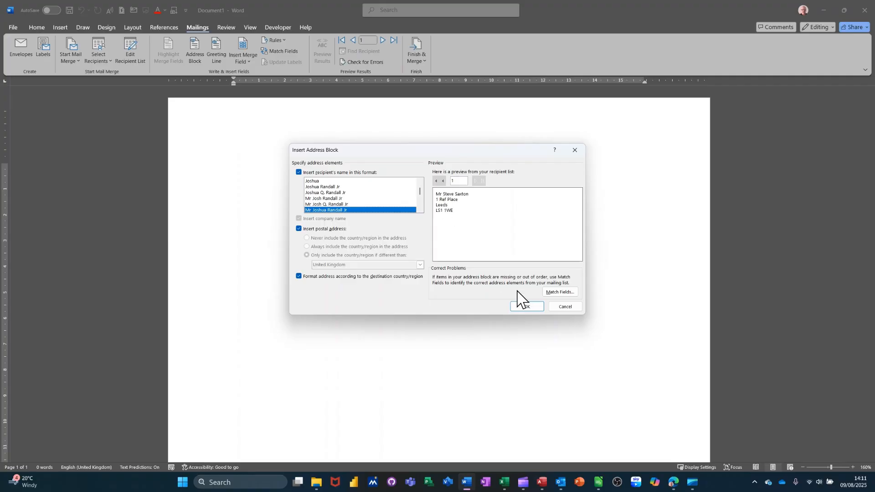
{"action": "left_click", "coordinate": [525, 306]}
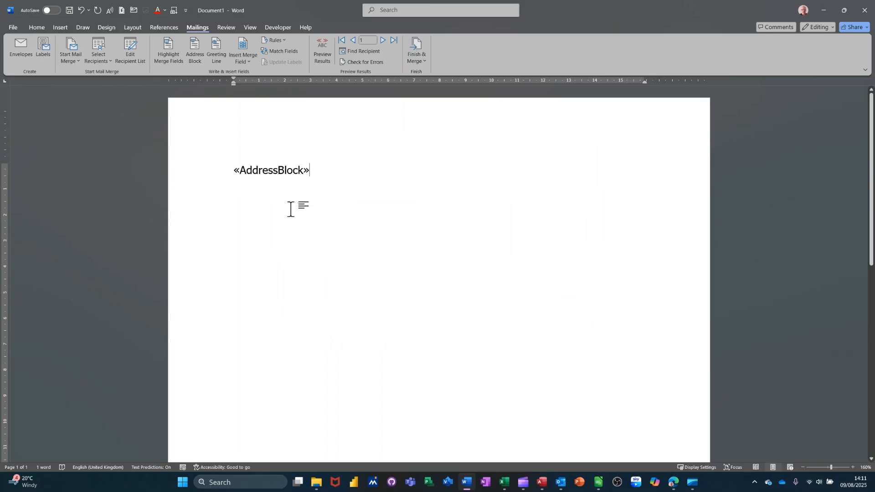
Turn on Preview Results and add a 'Dear' greeting followed by the First_Name field.
{"action": "left_click", "coordinate": [320, 53]}
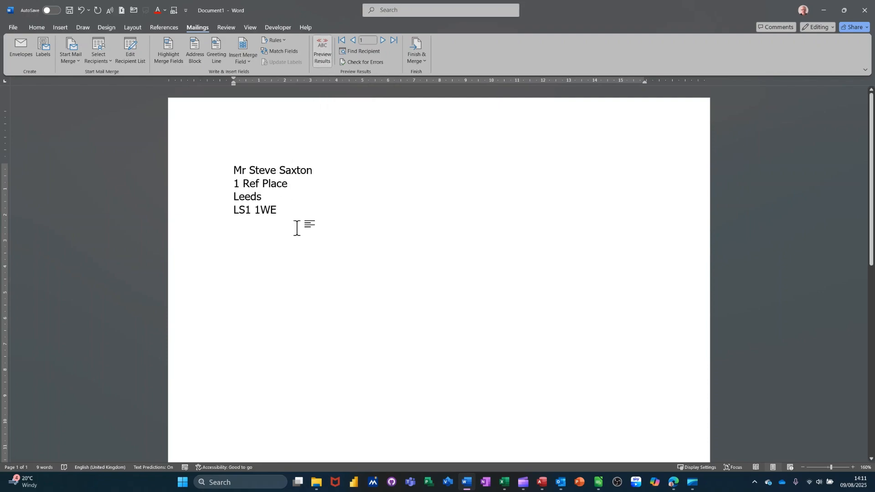
{"action": "key", "text": "Return"}
{"action": "type", "text": "Dear"}
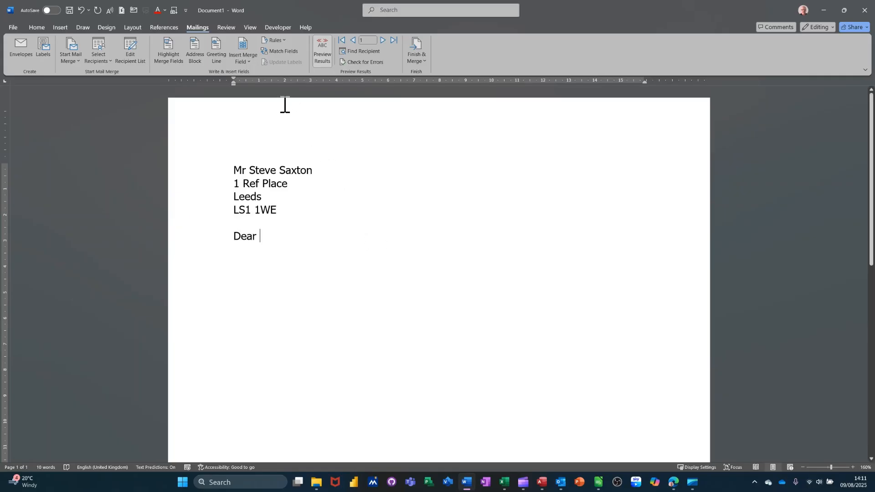
{"action": "left_click", "coordinate": [250, 63]}
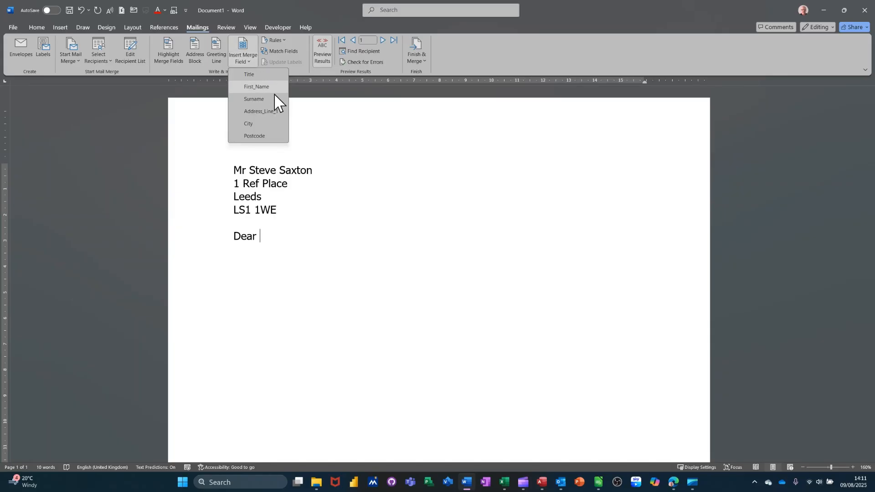
{"action": "left_click", "coordinate": [258, 86]}
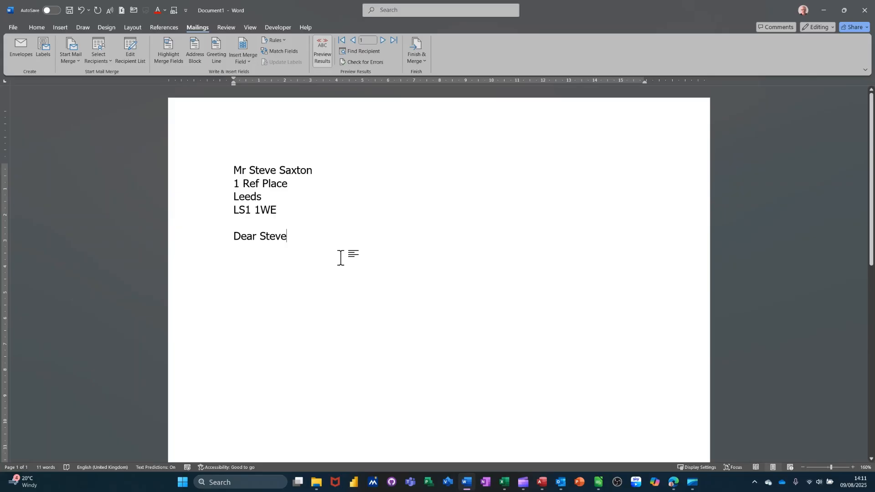
Add a 'How did you like' line with the City field and preview the next recipient.
{"action": "type", "text": ",  "}
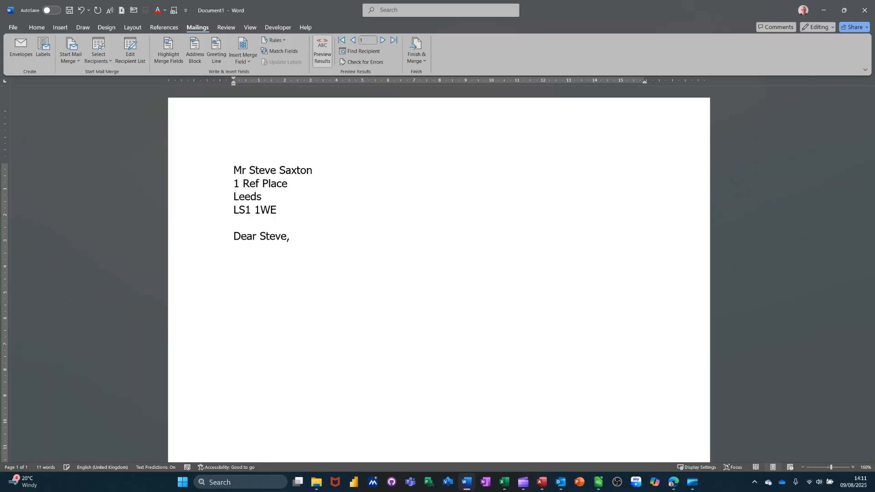
{"action": "type", "text": "How did you like"}
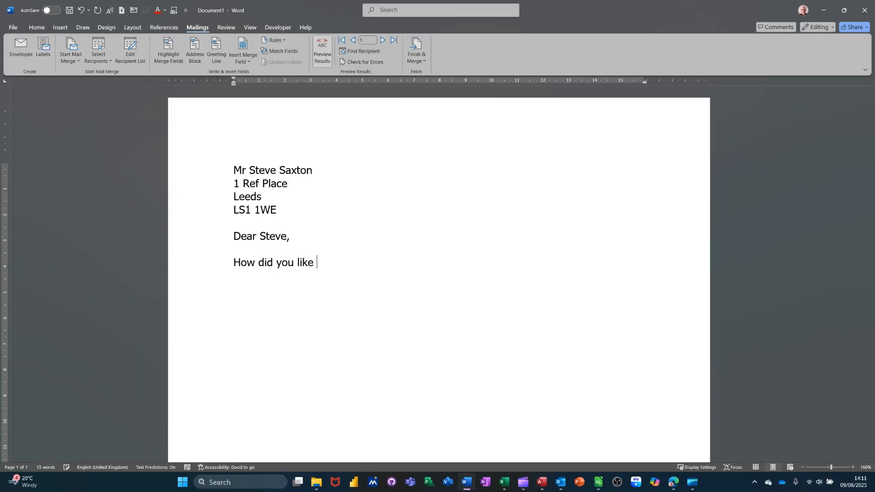
{"action": "left_click", "coordinate": [248, 62]}
{"action": "left_click", "coordinate": [245, 122]}
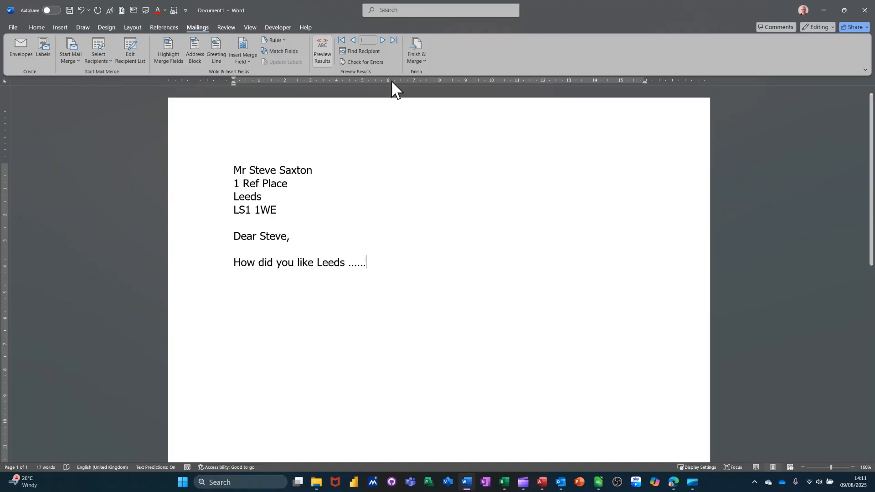
{"action": "left_click", "coordinate": [383, 41]}
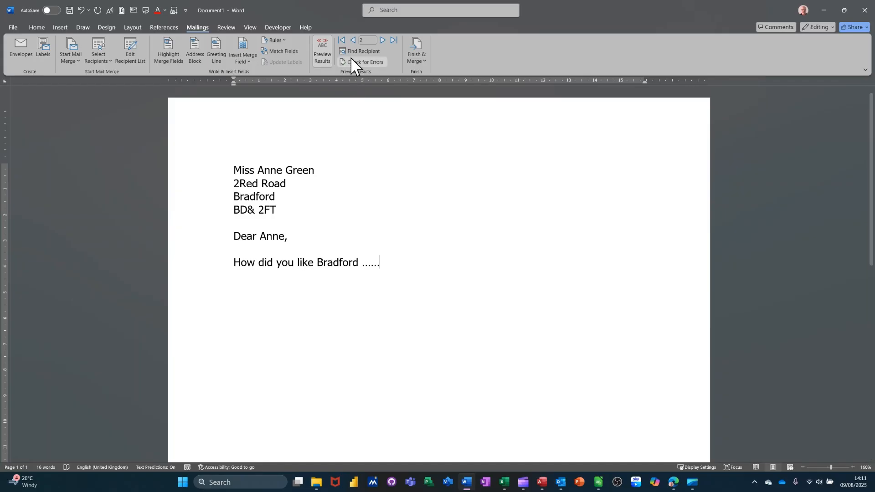
Return the preview to the first recipient and save the letter as 'Main letter'.
{"action": "left_click", "coordinate": [352, 41]}
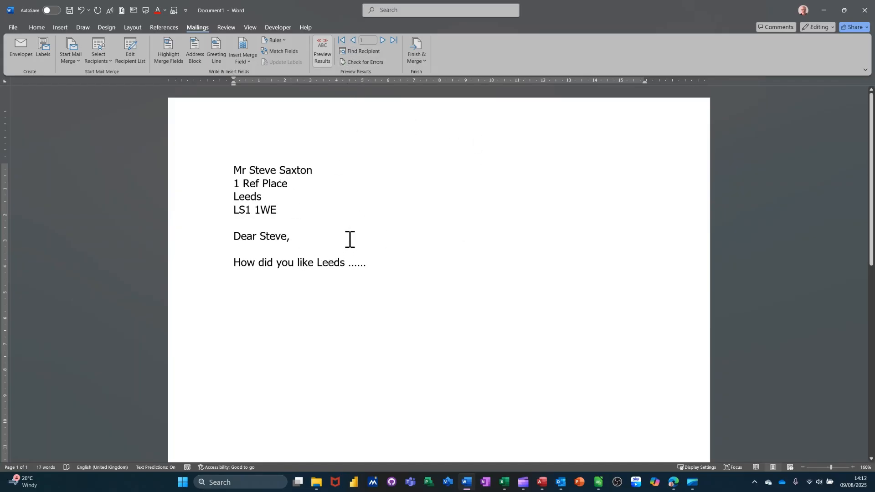
{"action": "left_click", "coordinate": [71, 12]}
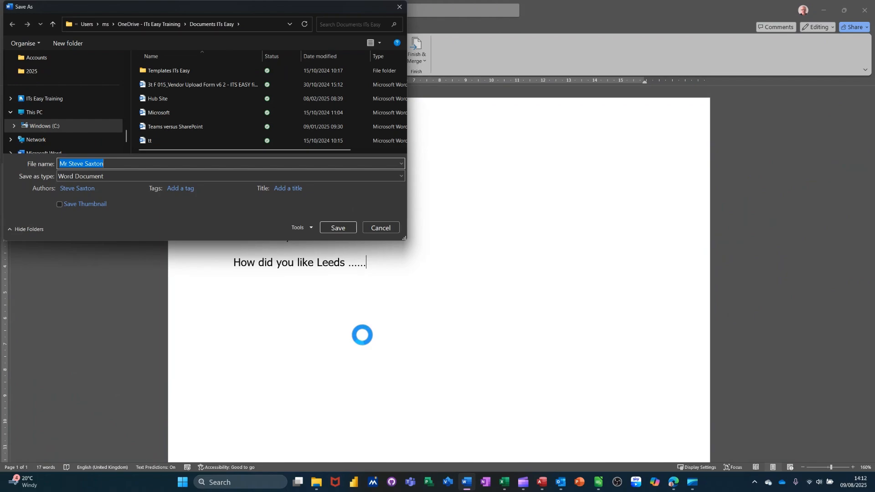
{"action": "type", "text": "Main letter"}
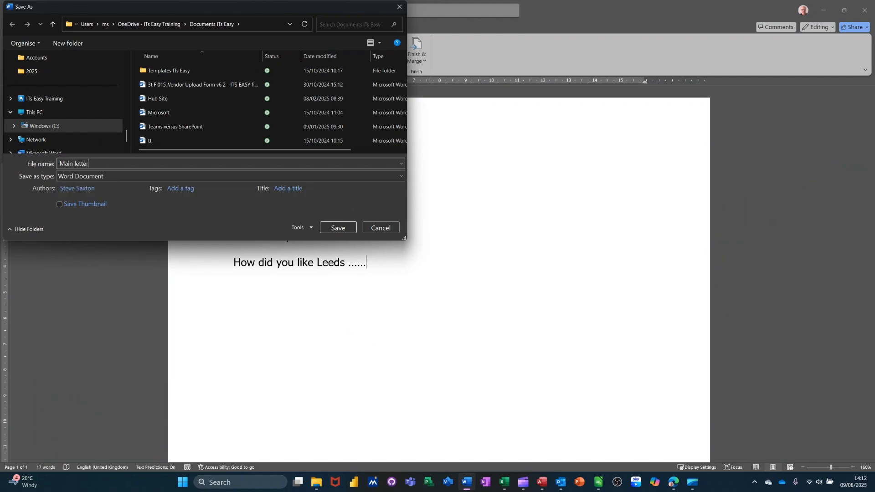
{"action": "key", "text": "ctrl+a"}
{"action": "key", "text": "Return"}
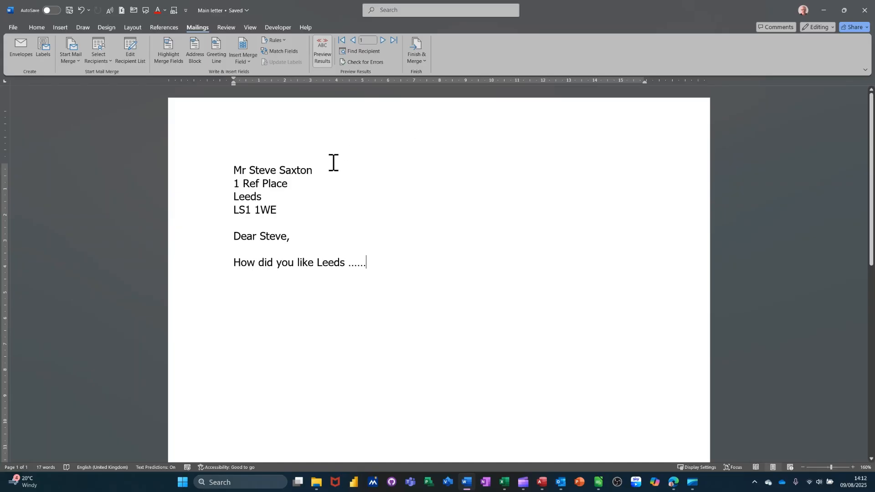
{"action": "left_click", "coordinate": [416, 46]}
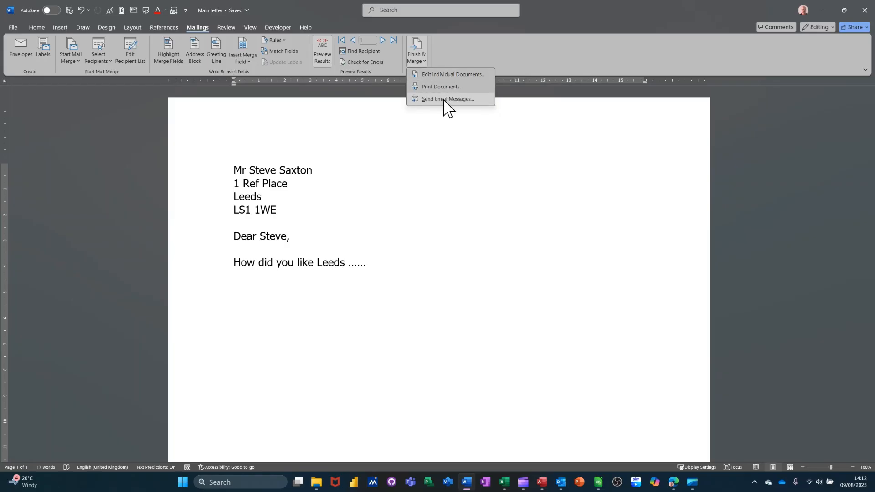
{"action": "left_click", "coordinate": [429, 75]}
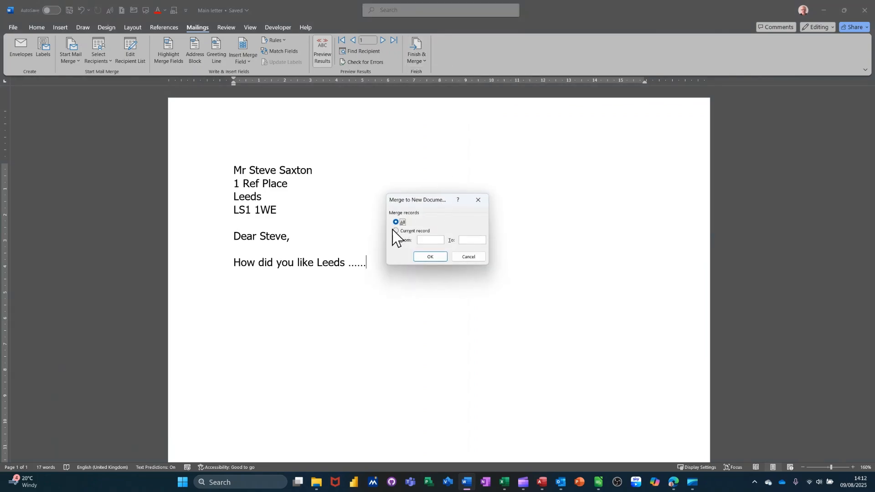
{"action": "left_click", "coordinate": [425, 258]}
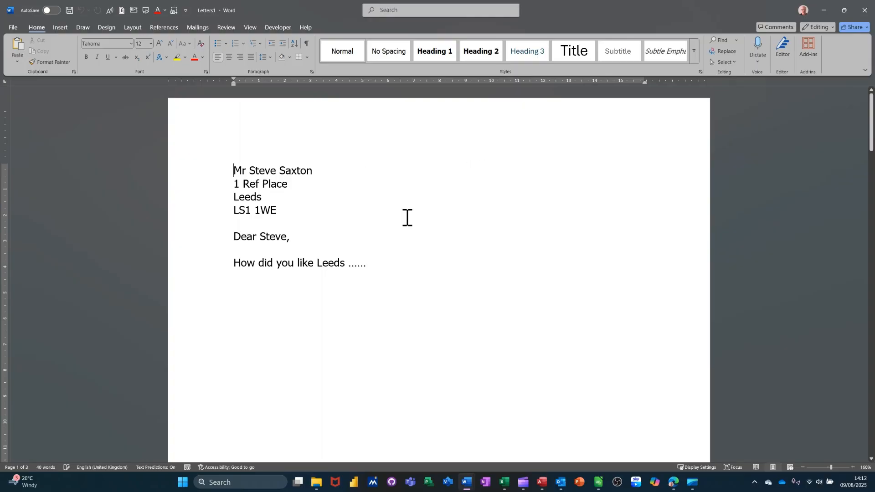
{"action": "scroll", "coordinate": [451, 193], "scroll_direction": "down", "scroll_amount": 5}
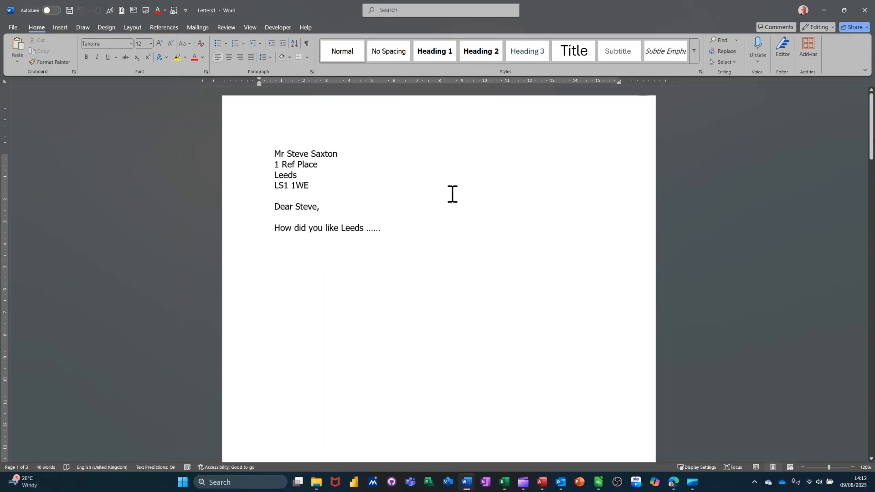
{"action": "scroll", "coordinate": [452, 195], "scroll_direction": "down", "scroll_amount": 1}
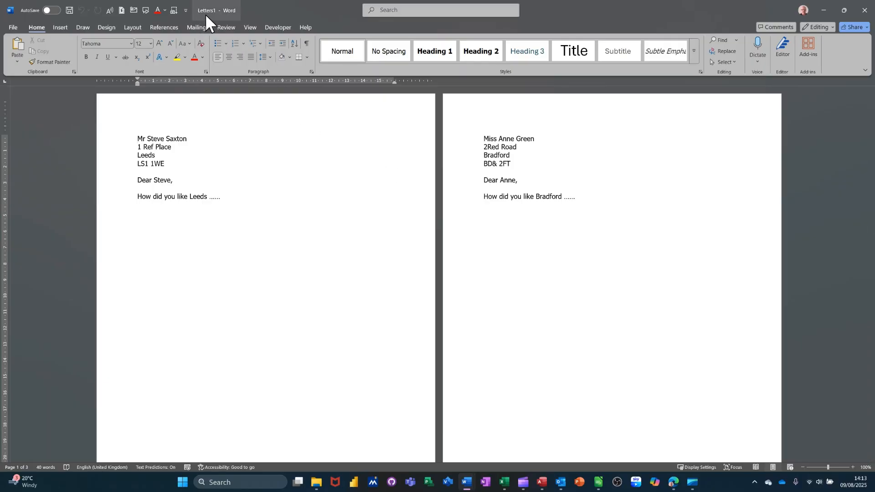
{"action": "left_click", "coordinate": [865, 10]}
{"action": "left_click", "coordinate": [483, 256]}
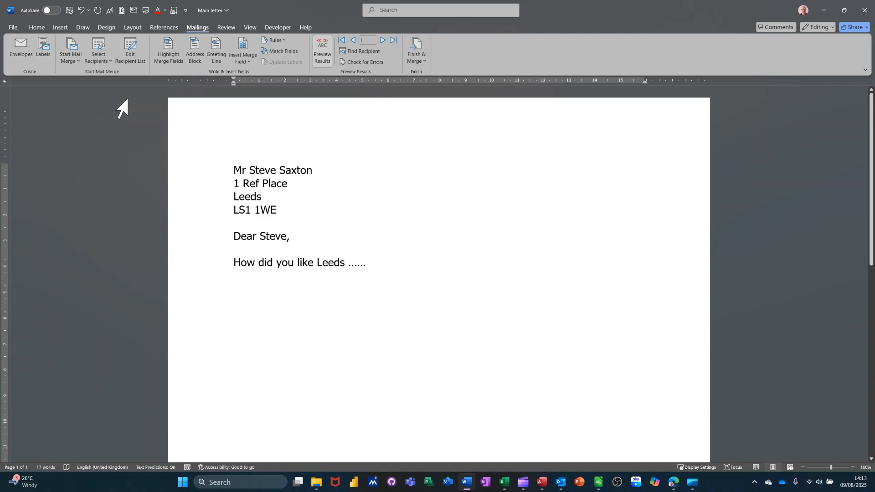
Open the MyData.mdb data source for editing and start a new blank recipient entry.
{"action": "left_click", "coordinate": [129, 42]}
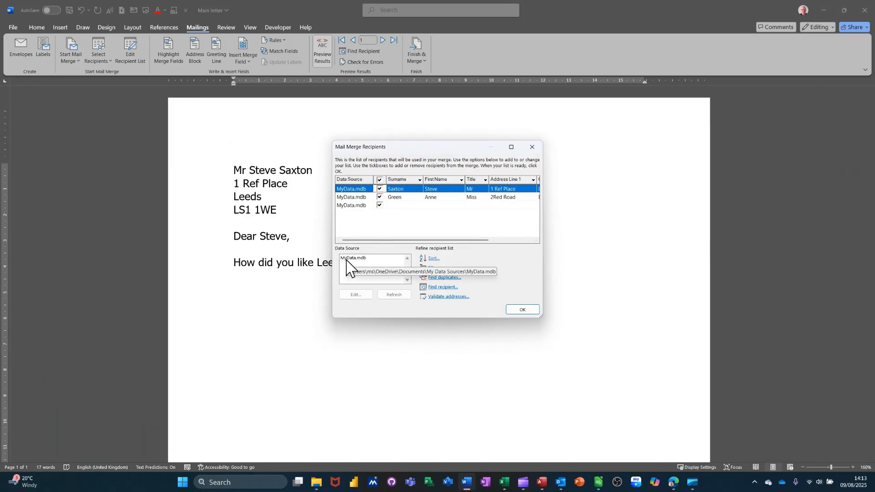
{"action": "left_click", "coordinate": [348, 260]}
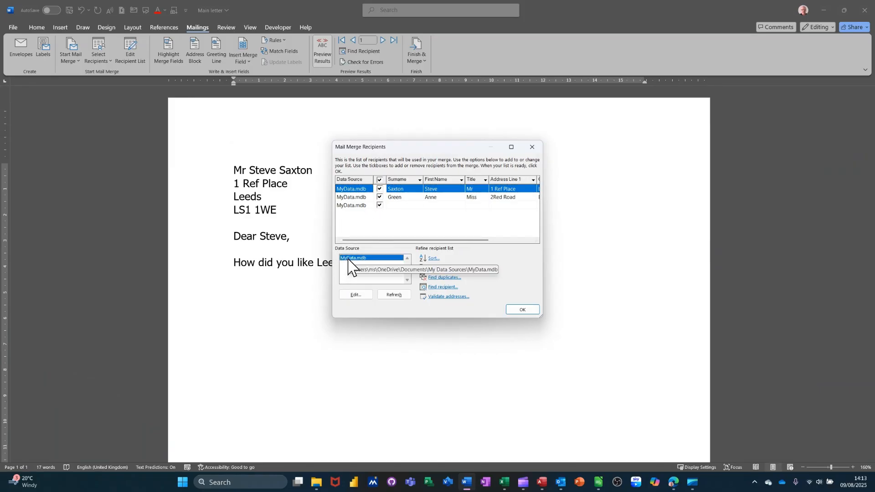
{"action": "left_click", "coordinate": [355, 295]}
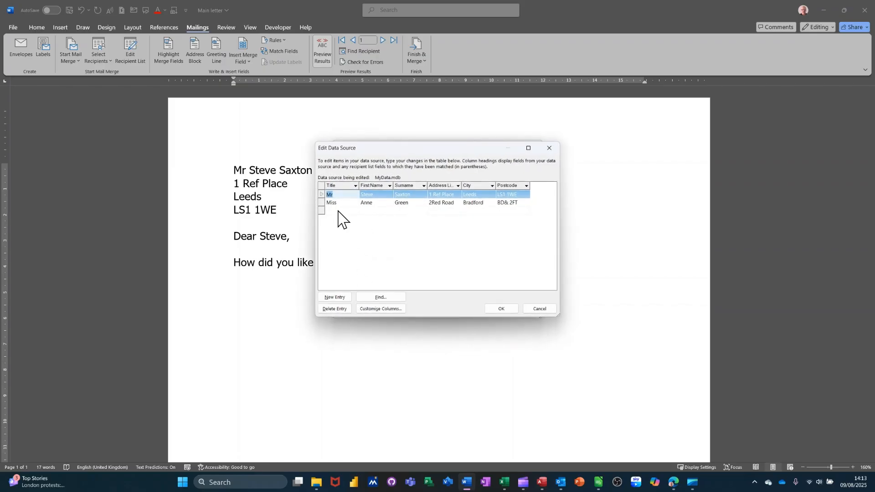
{"action": "left_click", "coordinate": [339, 211]}
Enter the new recipient's title, first name and surname.
{"action": "type", "text": "Mr"}
{"action": "key", "text": "Tab"}
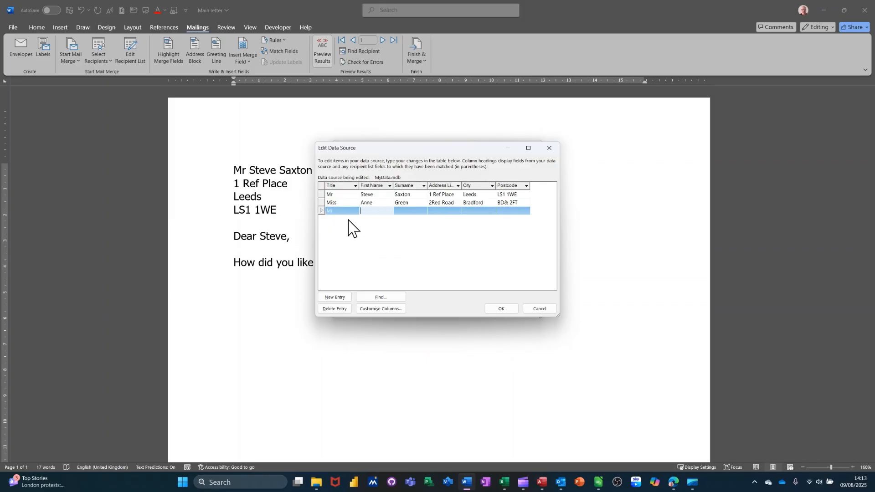
{"action": "type", "text": "Dave"}
{"action": "key", "text": "Tab"}
{"action": "type", "text": "Green"}
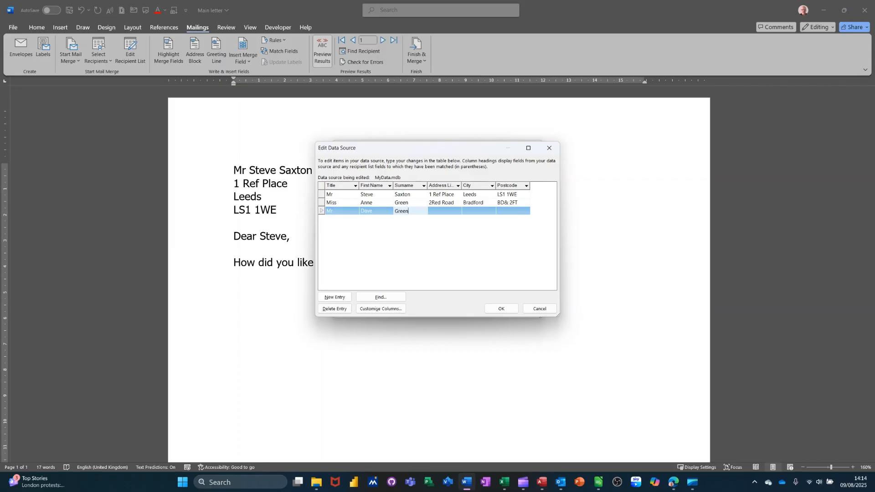
{"action": "key", "text": "Tab"}
Fill in the recipient's address, city Bradford and postcode, then save and update MyData.mdb.
{"action": "type", "text": "Bradford"}
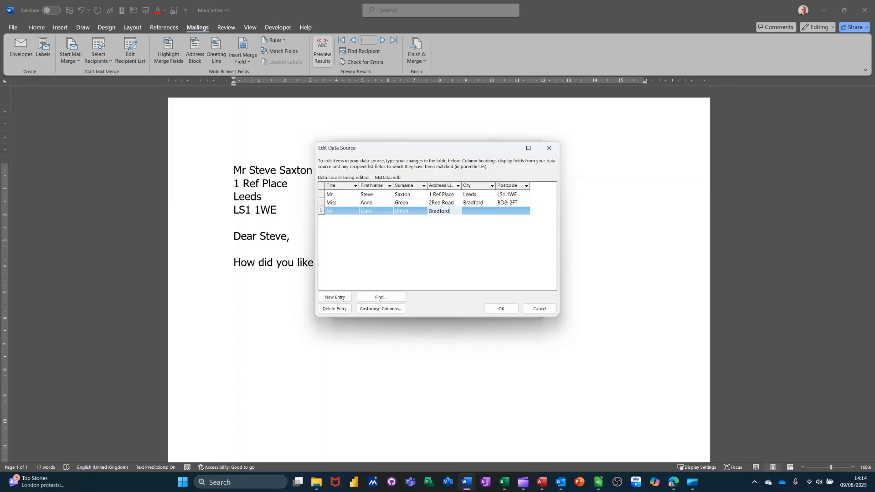
{"action": "key", "text": "Tab"}
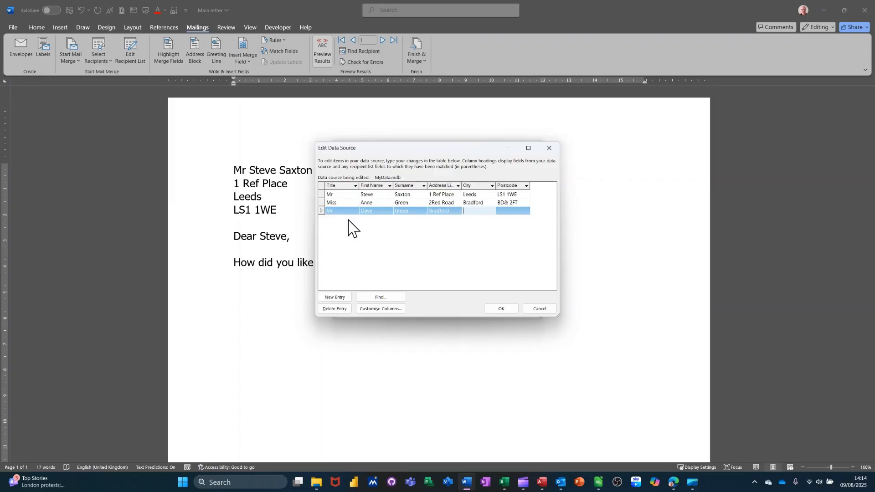
{"action": "type", "text": "Bradford"}
{"action": "key", "text": "Tab"}
{"action": "type", "text": "B"}
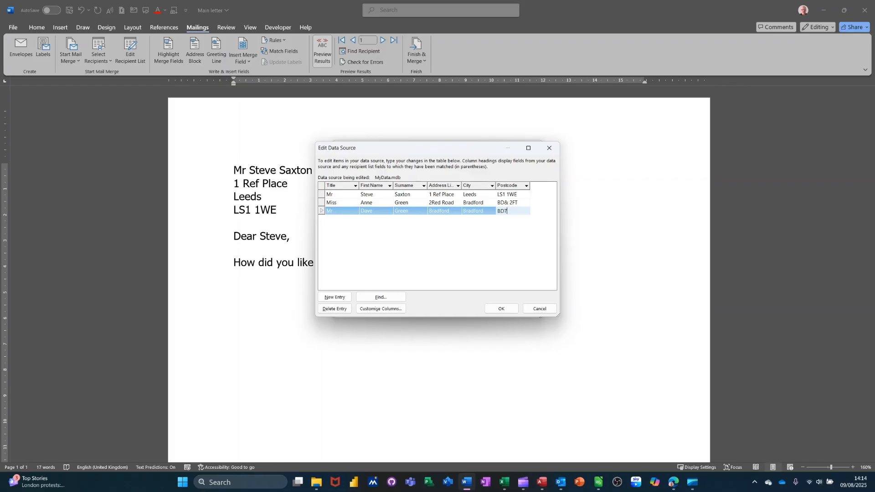
{"action": "type", "text": "D7 2FT"}
{"action": "left_click", "coordinate": [498, 310]}
{"action": "left_click", "coordinate": [428, 253]}
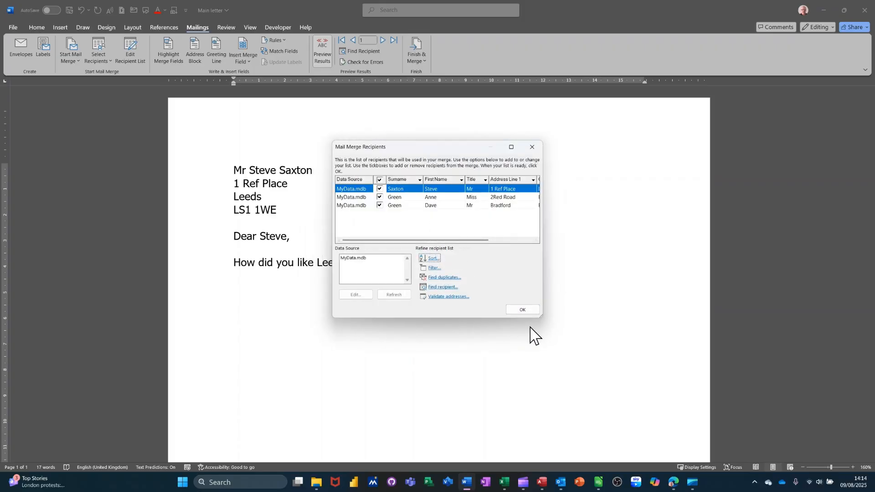
Preview the next recipient's letter, then merge all three records into individual editable letters.
{"action": "left_click", "coordinate": [522, 310]}
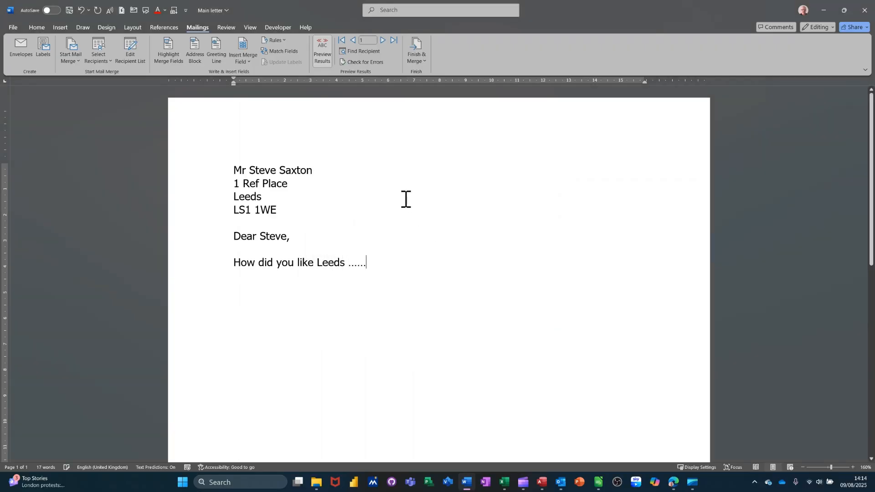
{"action": "left_click", "coordinate": [384, 40]}
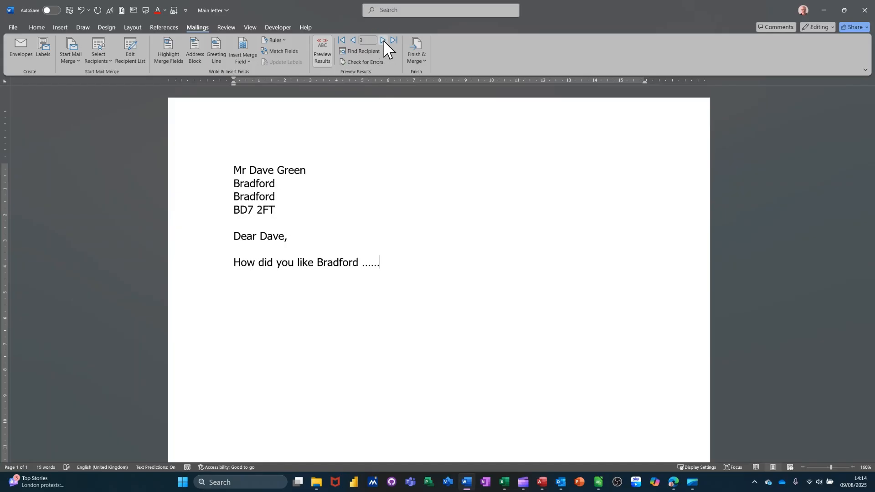
{"action": "left_click", "coordinate": [417, 48]}
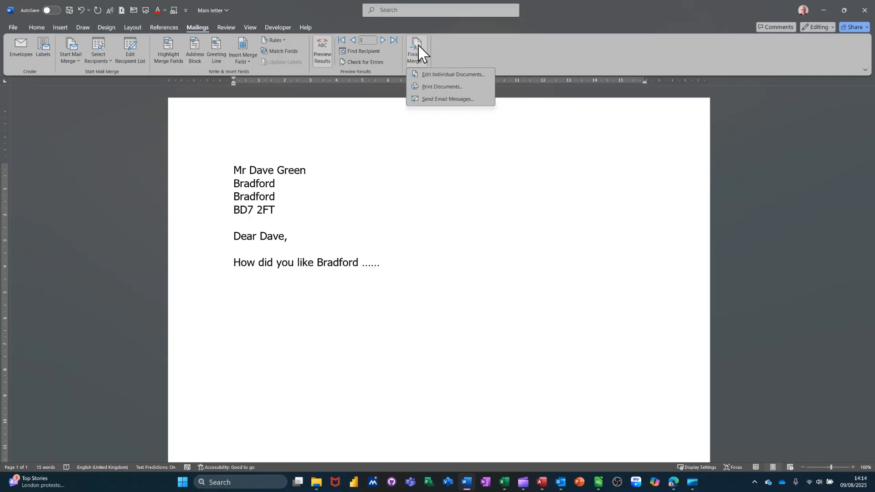
{"action": "left_click", "coordinate": [426, 75]}
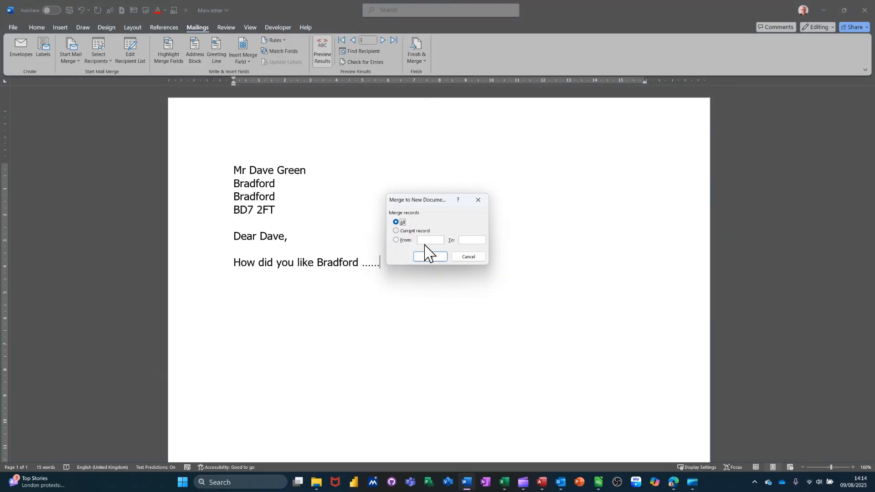
{"action": "left_click", "coordinate": [427, 256]}
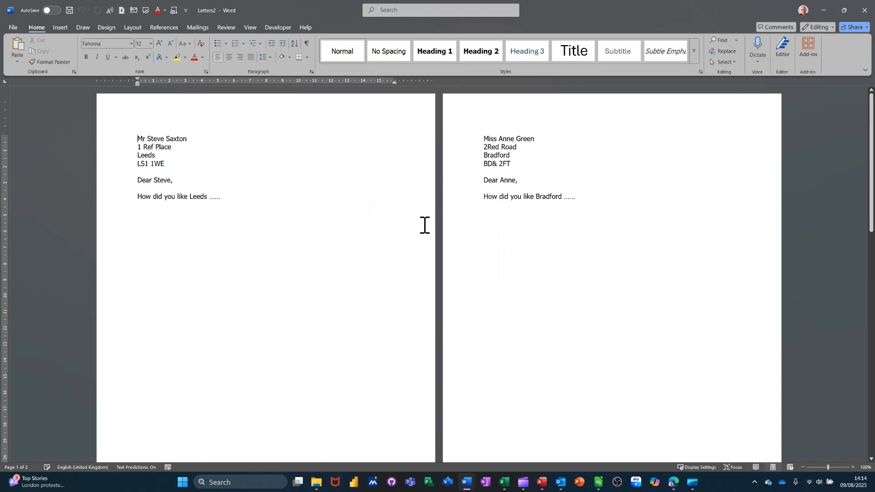
{"action": "scroll", "coordinate": [413, 223], "scroll_direction": "down", "scroll_amount": 3}
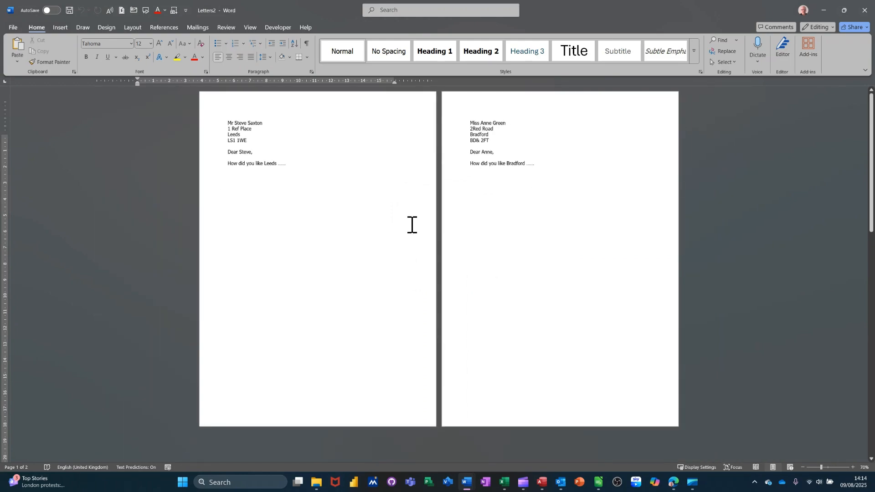